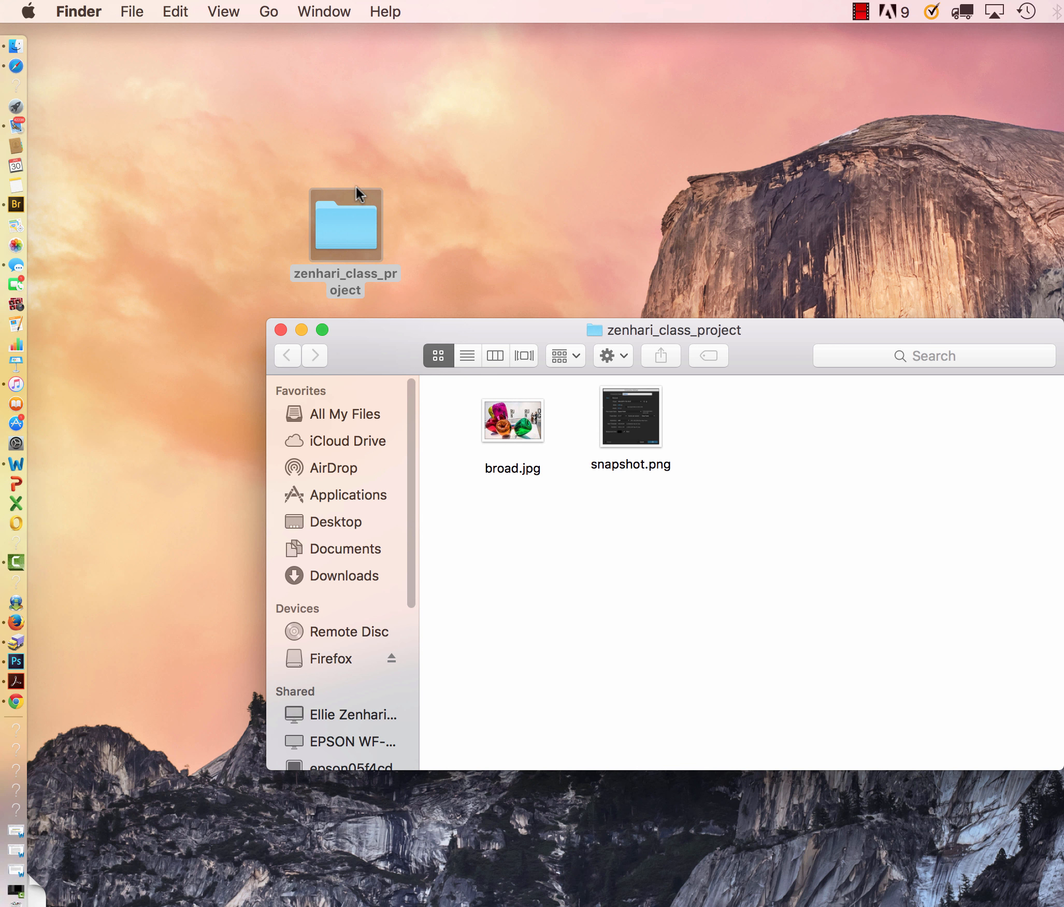
Open broad.jpg from the class project folder in Adobe Photoshop CC 2015.
key("XF86AudioRaiseVolume")
left_click(506, 424)
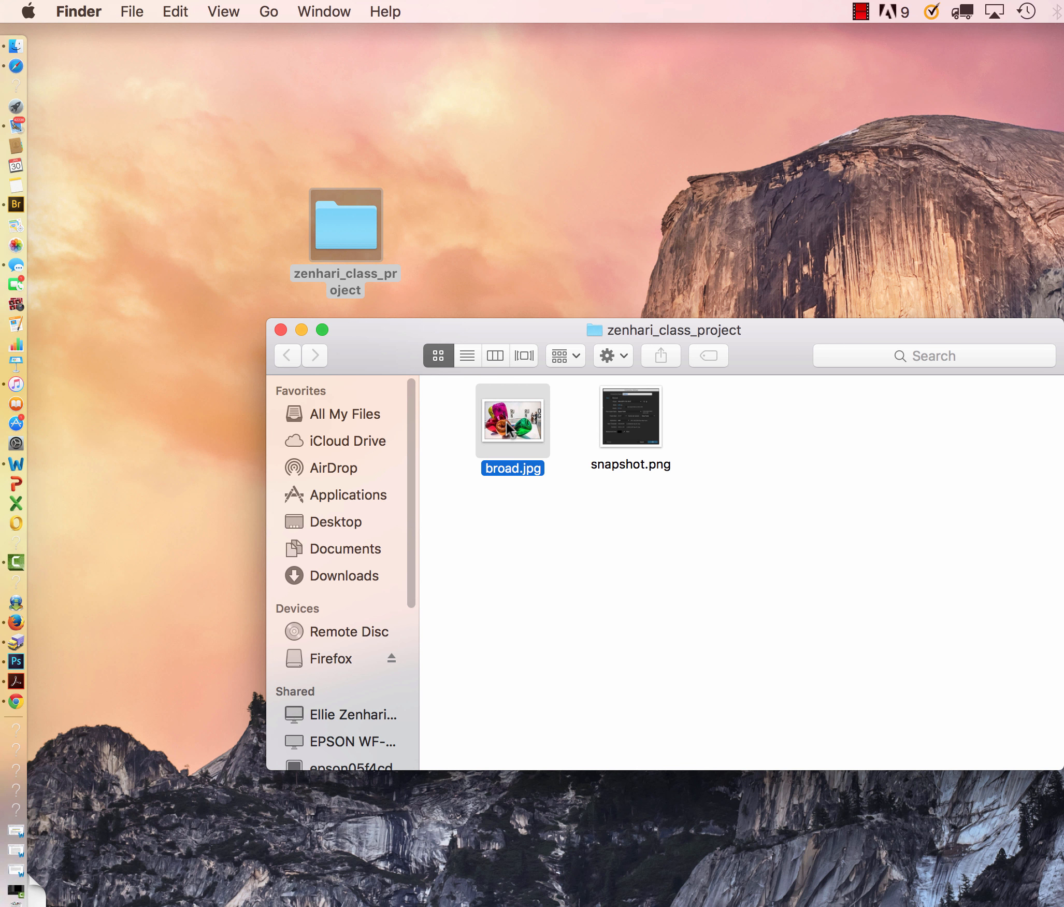
mouse_move(512, 426)
left_mouse_down()
mouse_move(407, 520)
mouse_move(66, 588)
mouse_move(19, 671)
mouse_move(96, 699)
mouse_move(10, 668)
mouse_move(11, 650)
mouse_move(3, 683)
mouse_move(11, 666)
mouse_move(200, 591)
mouse_move(449, 509)
mouse_move(524, 415)
left_mouse_up()
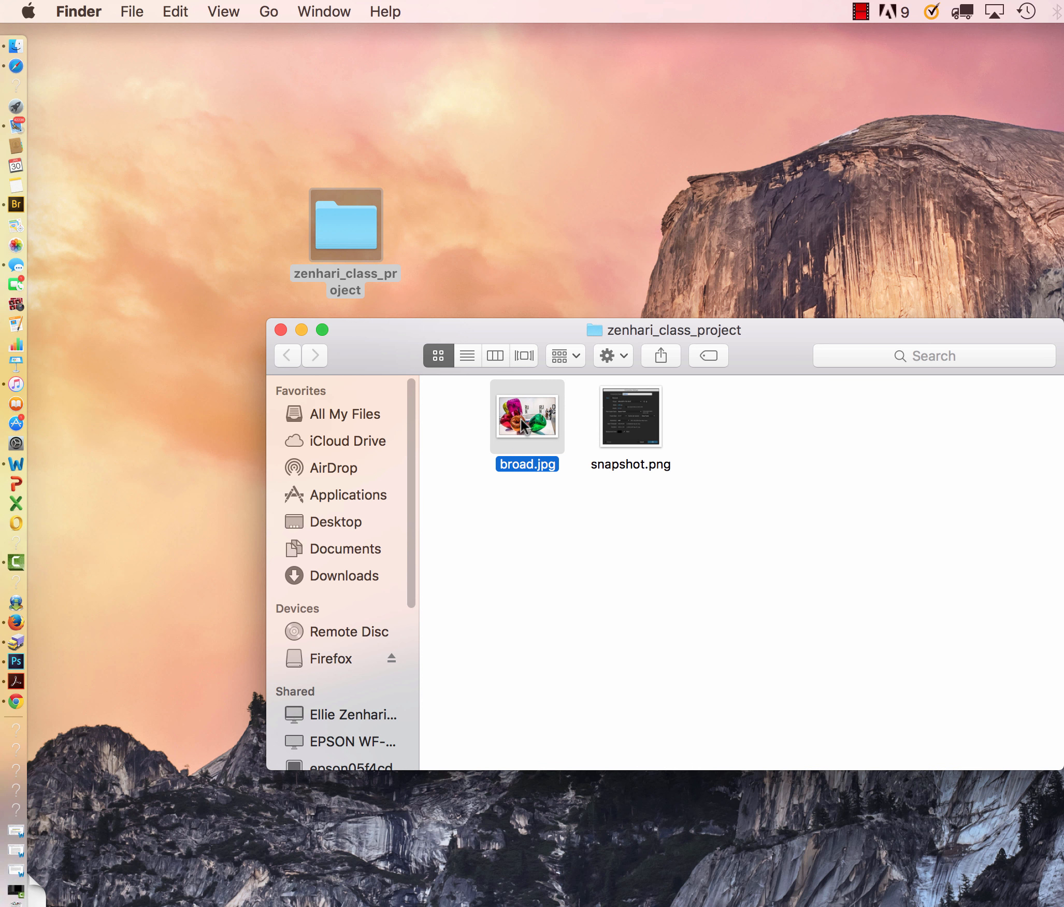
right_click(522, 420)
mouse_move(539, 449)
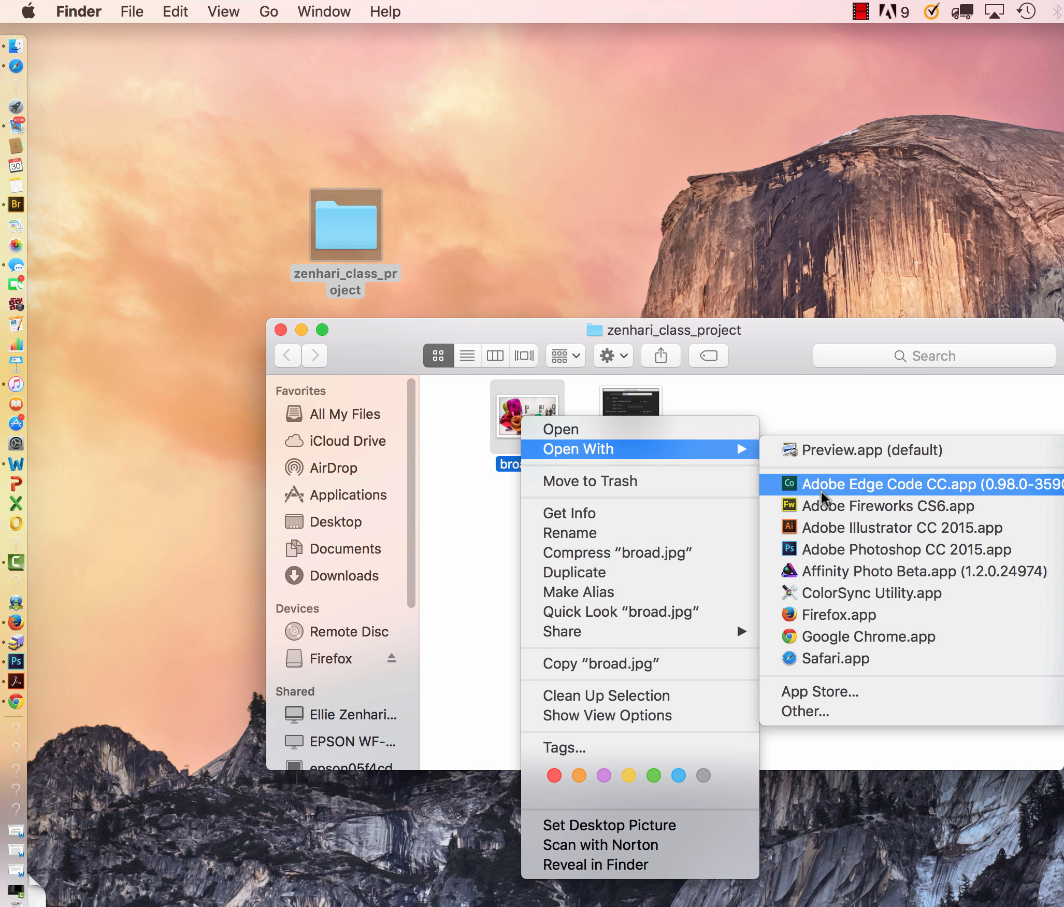
left_click(822, 550)
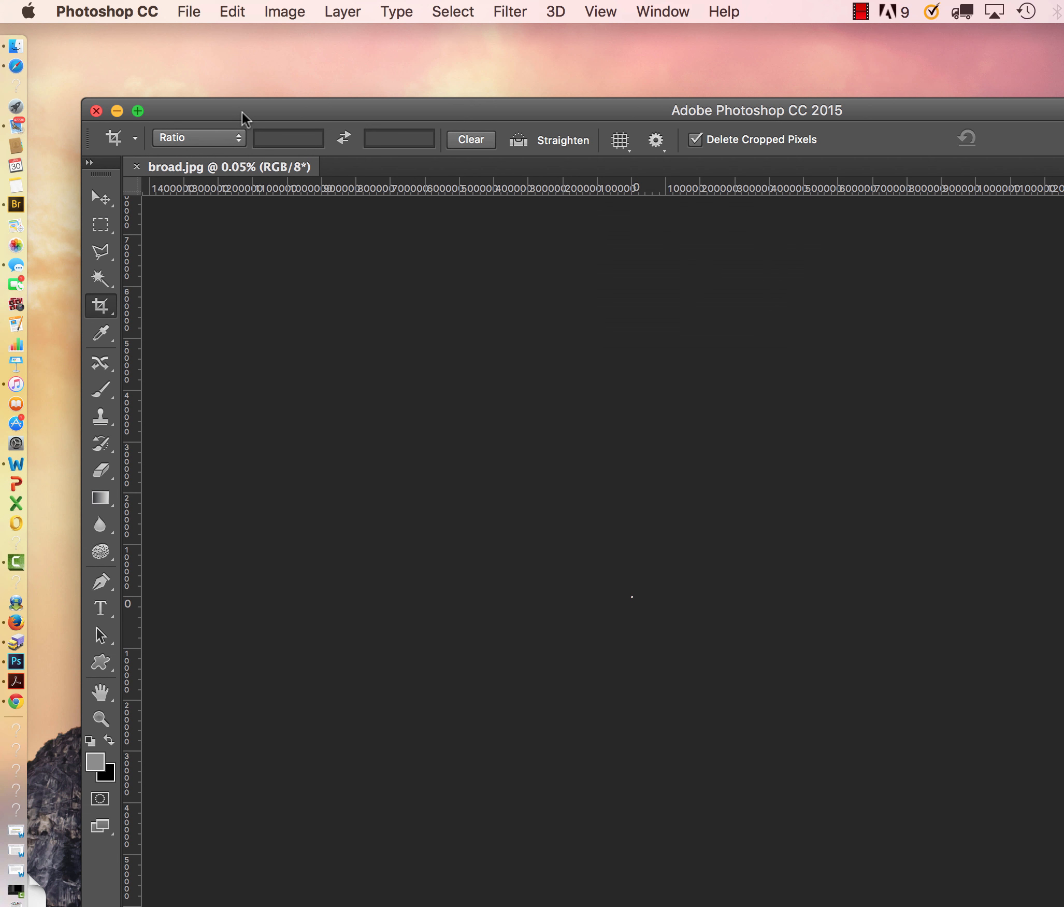
left_click_drag(241, 112, 135, 7)
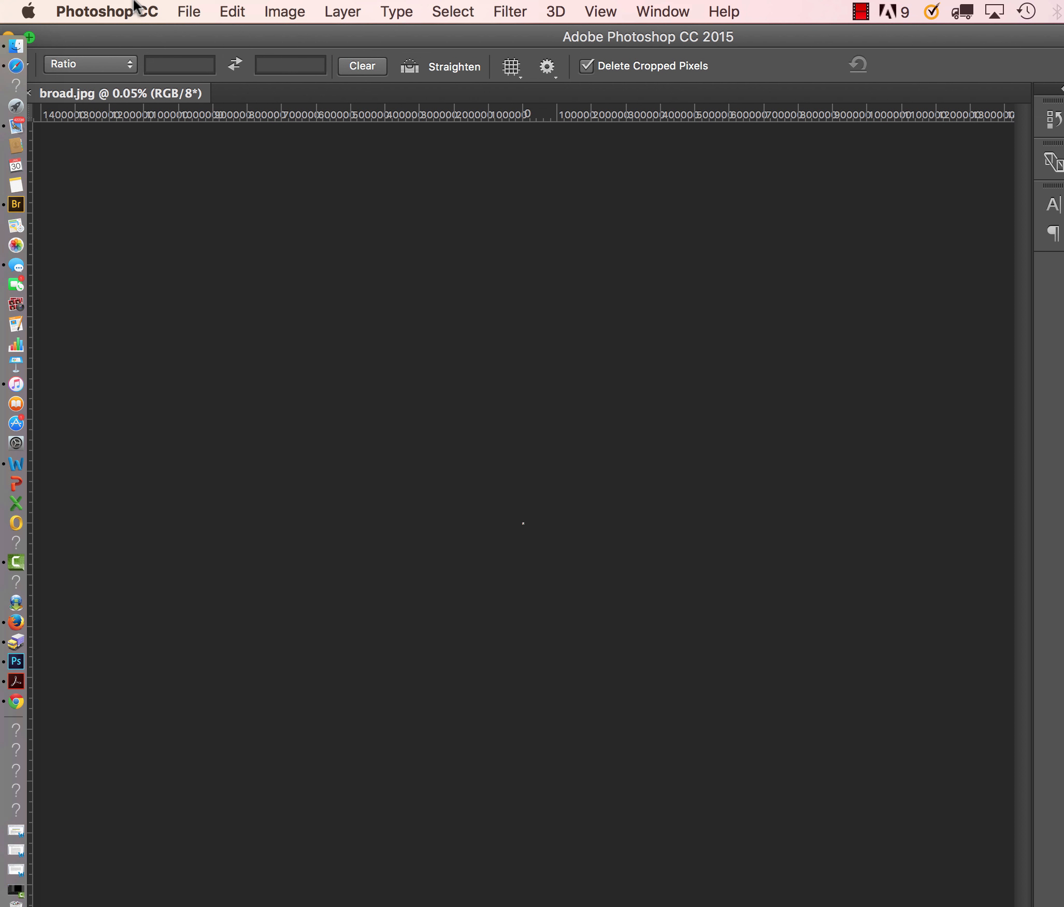
key("super+1")
key("super+minus")
key("super+minus")
key("super+minus")
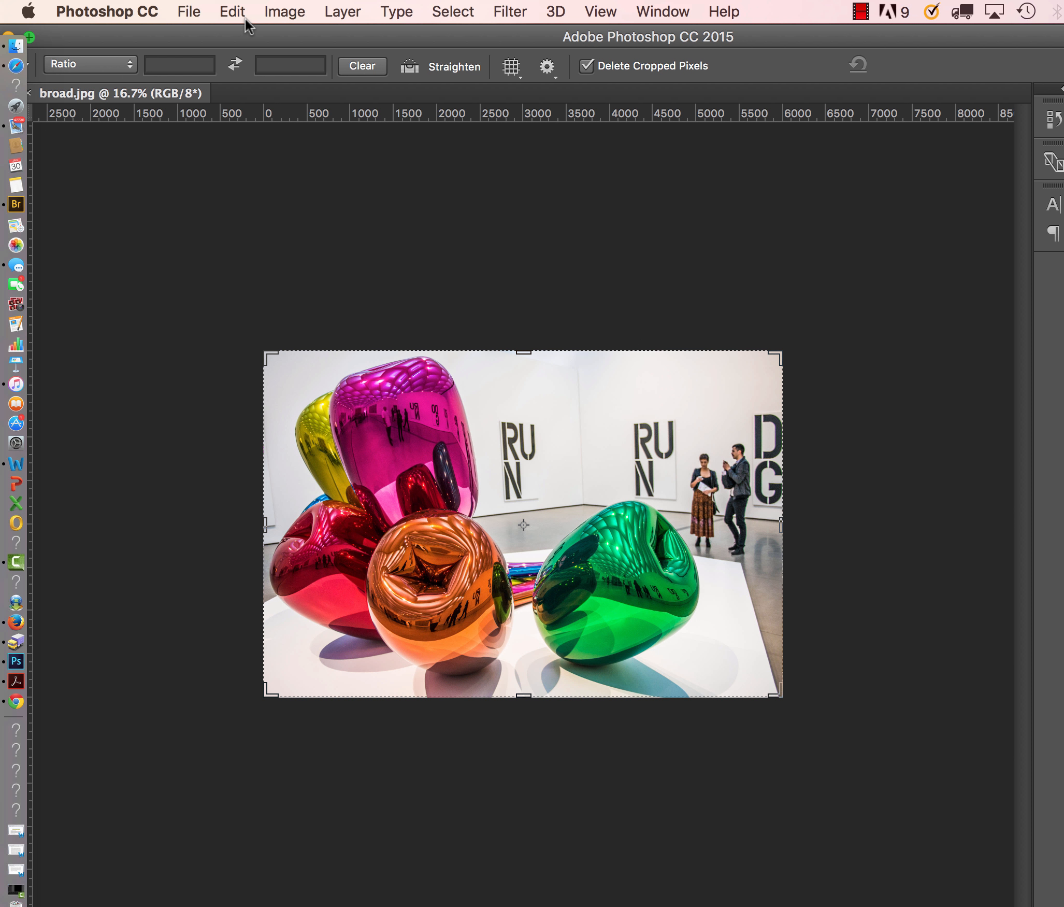
left_click(231, 11)
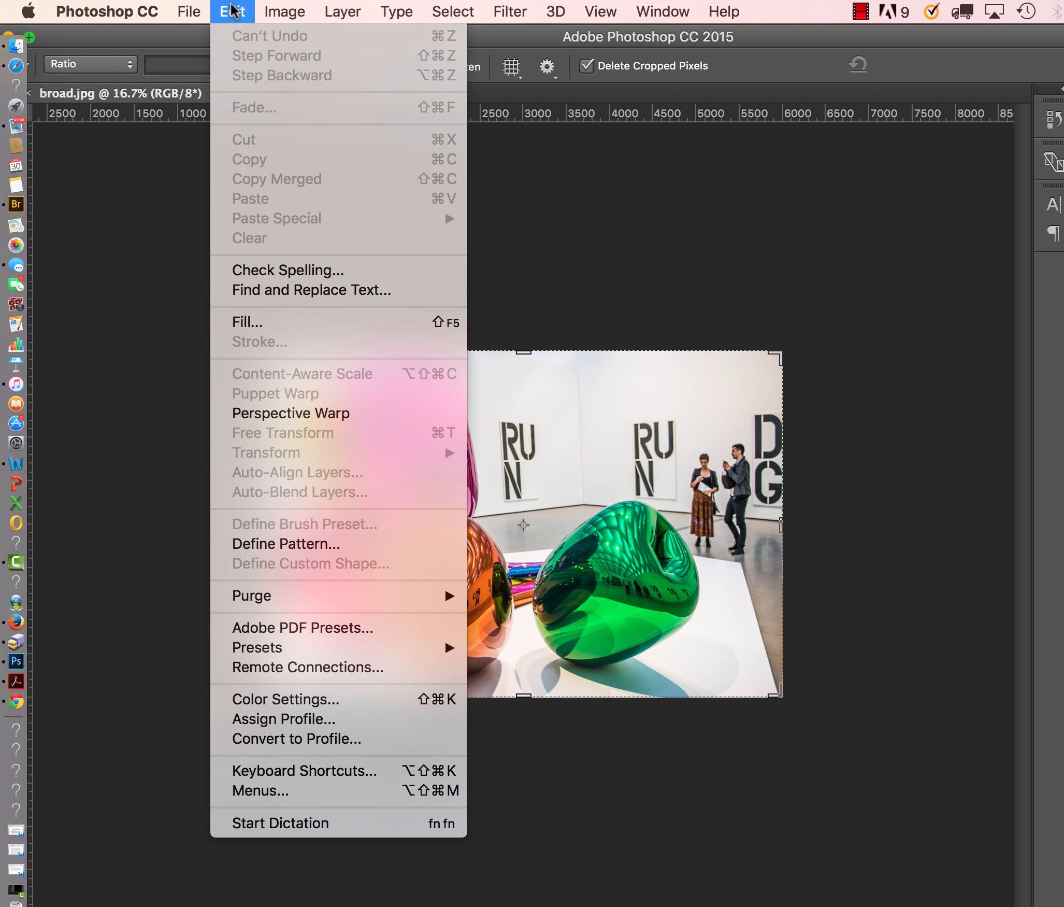
key("Escape")
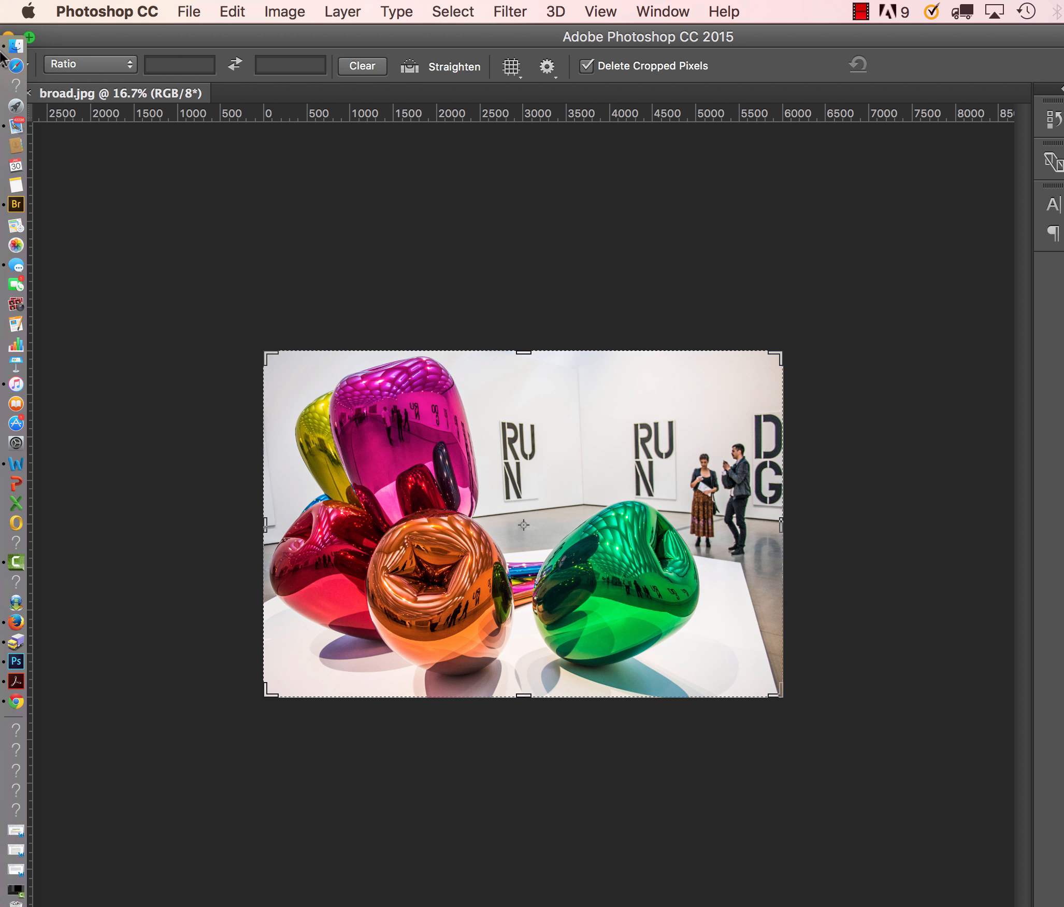
key("super+plus")
key("super+minus")
mouse_move(119, 28)
left_mouse_down()
mouse_move(96, 53)
mouse_move(255, 372)
mouse_move(204, 131)
mouse_move(157, 14)
mouse_move(112, 9)
mouse_move(120, 7)
left_mouse_up()
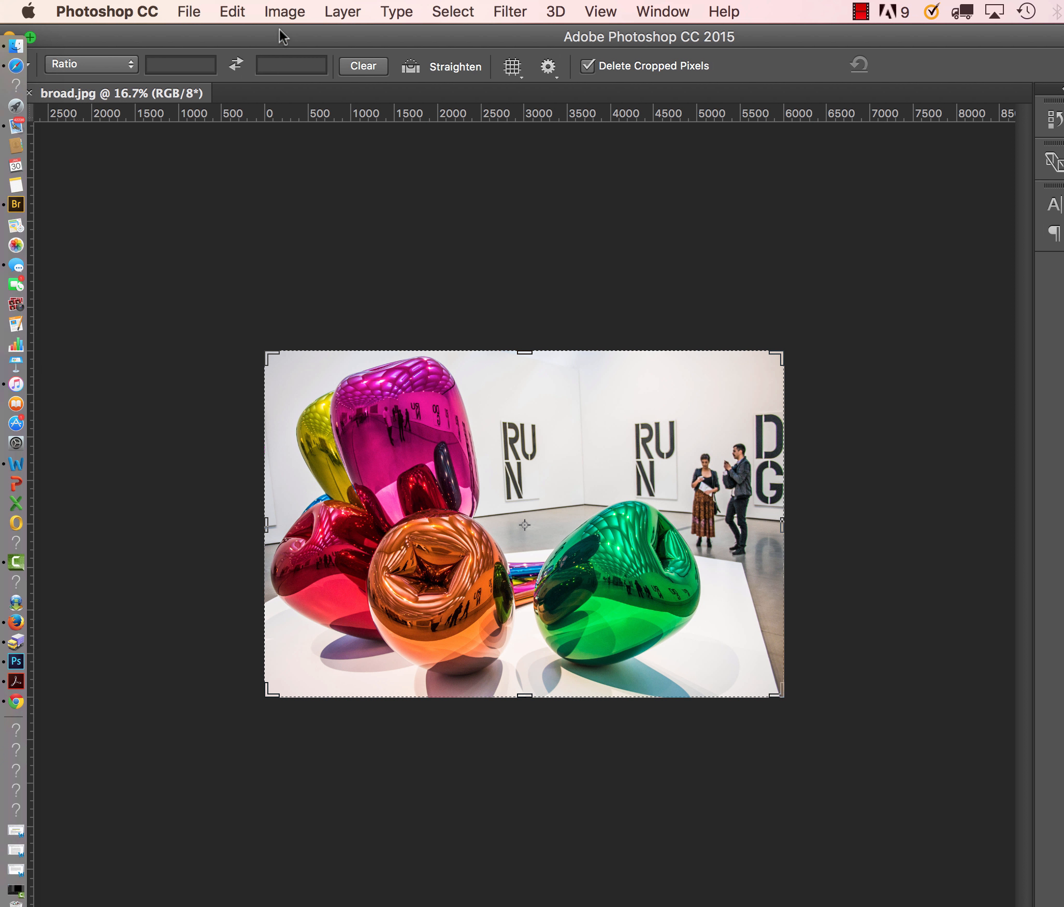
Inspect the dimensions and resolution of broad.jpg in the Image Size dialog, then cancel it.
left_click(268, 11)
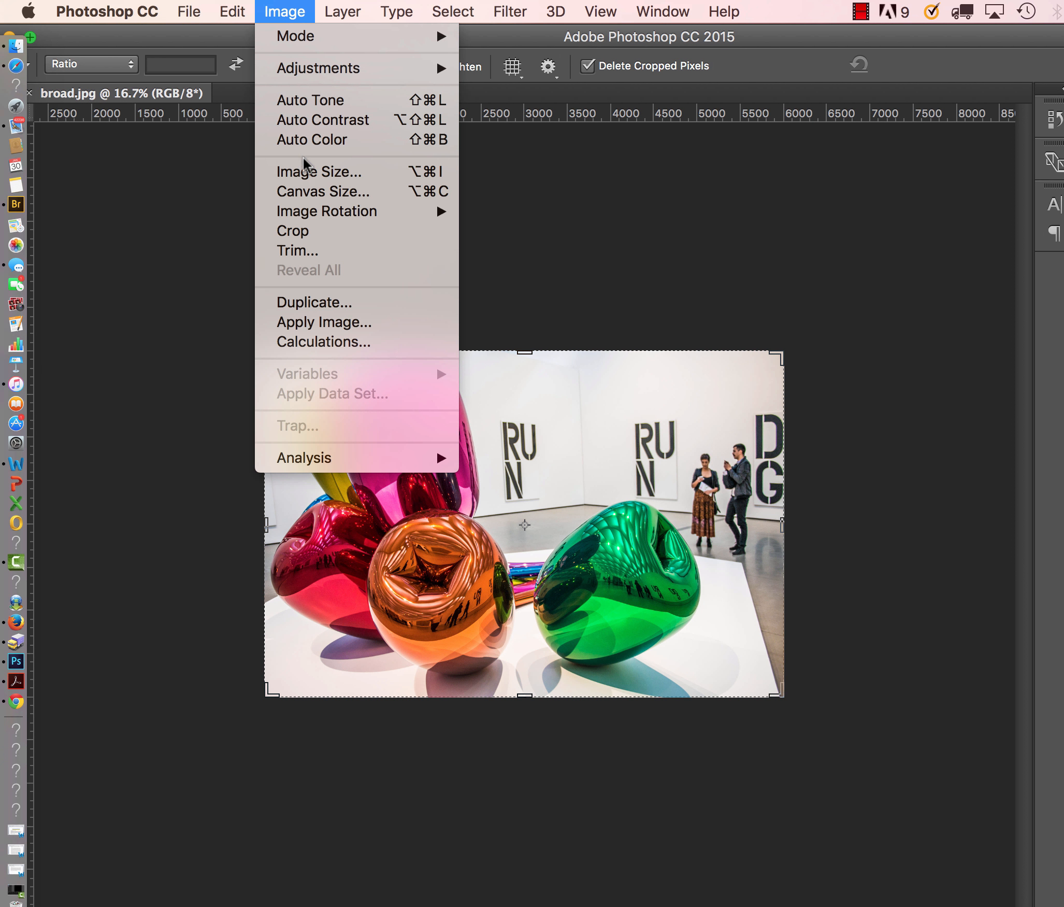
left_click(304, 174)
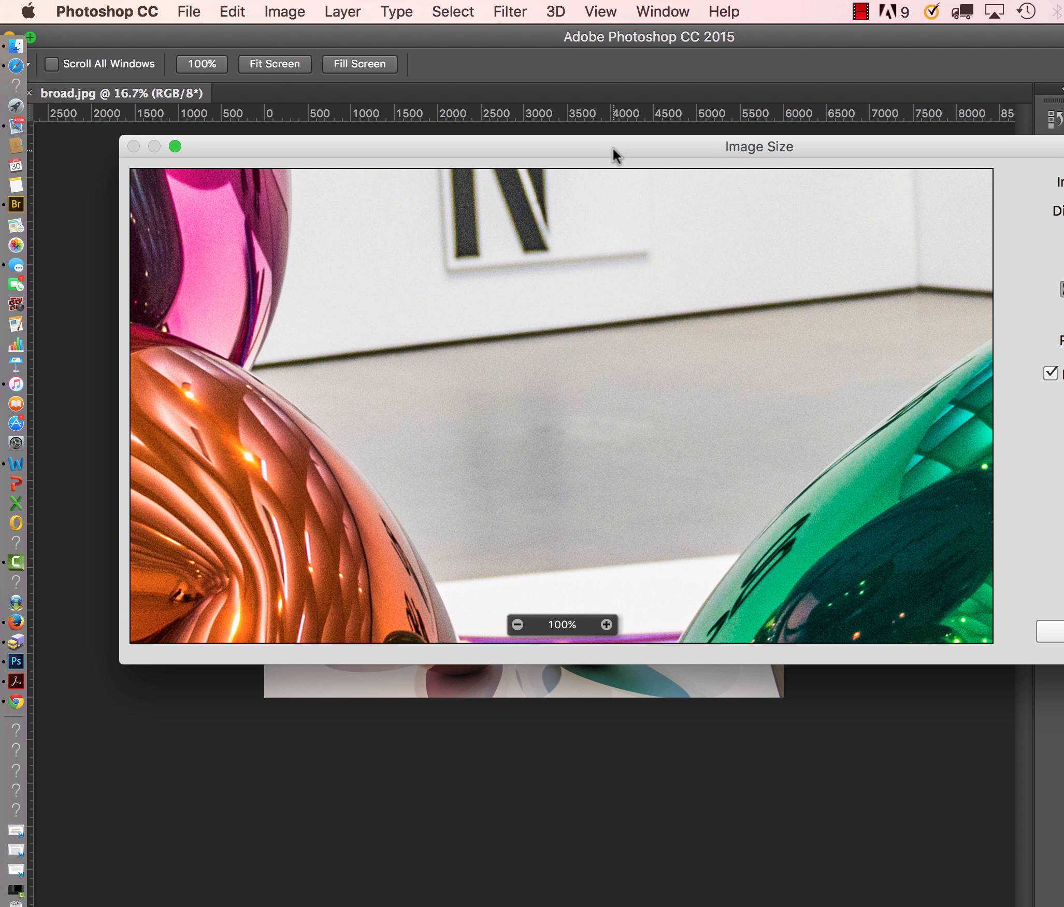
left_click_drag(613, 148, 161, 107)
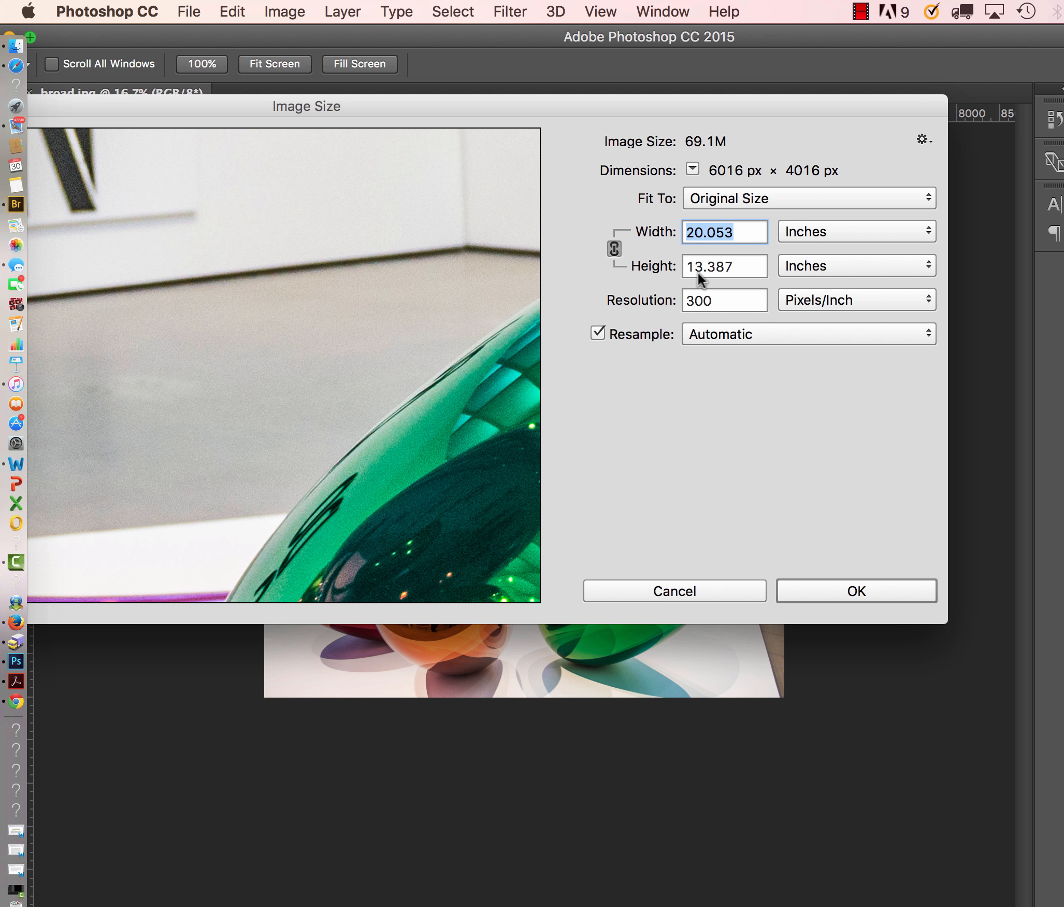
left_click_drag(722, 304, 677, 303)
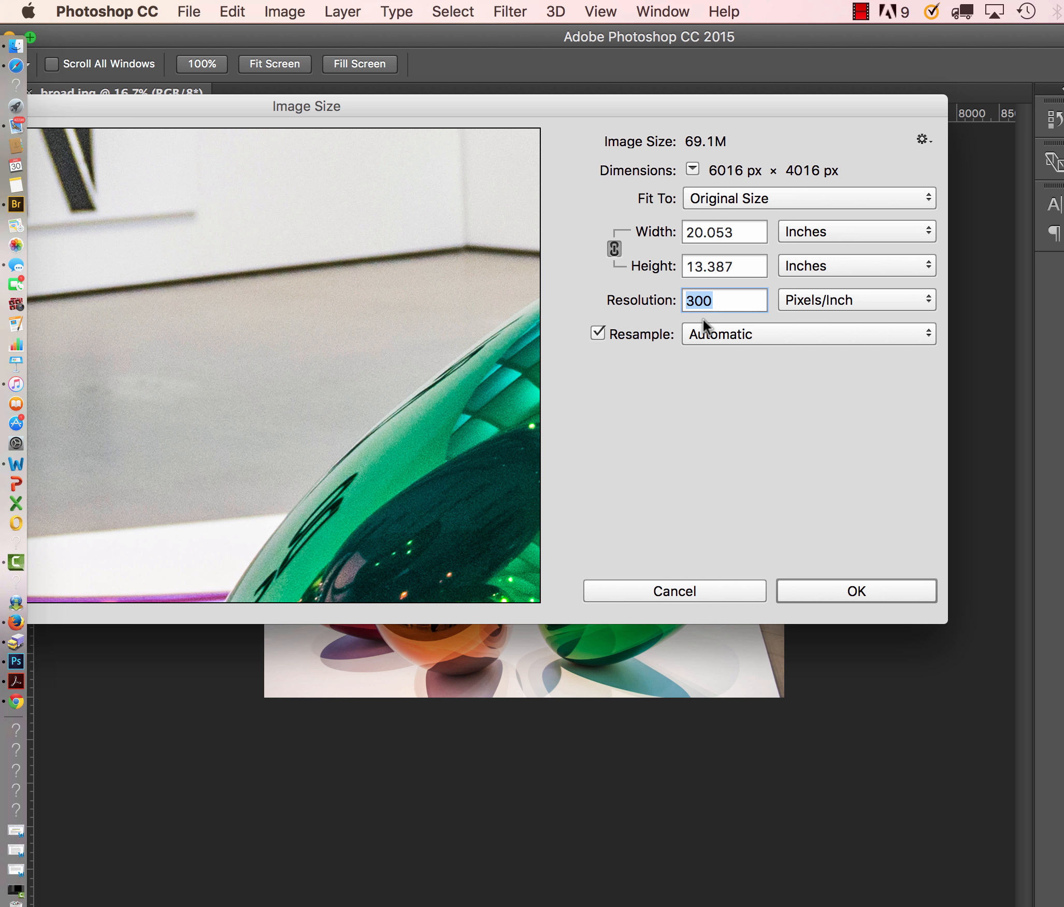
left_click(827, 241)
left_click(813, 230)
left_click(674, 591)
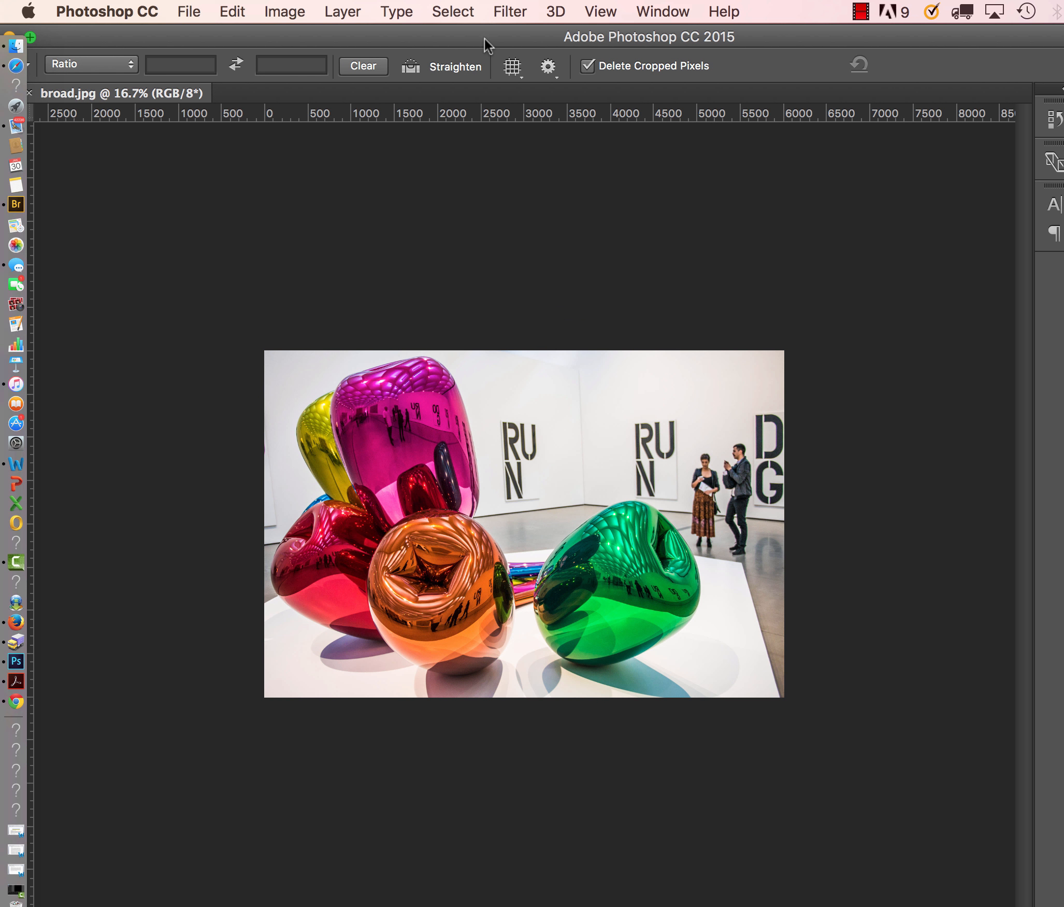
Open snapshot.png in Preview to examine its composition settings, then close the picture and the folder window.
left_click_drag(487, 41, 556, 455)
double_click(636, 414)
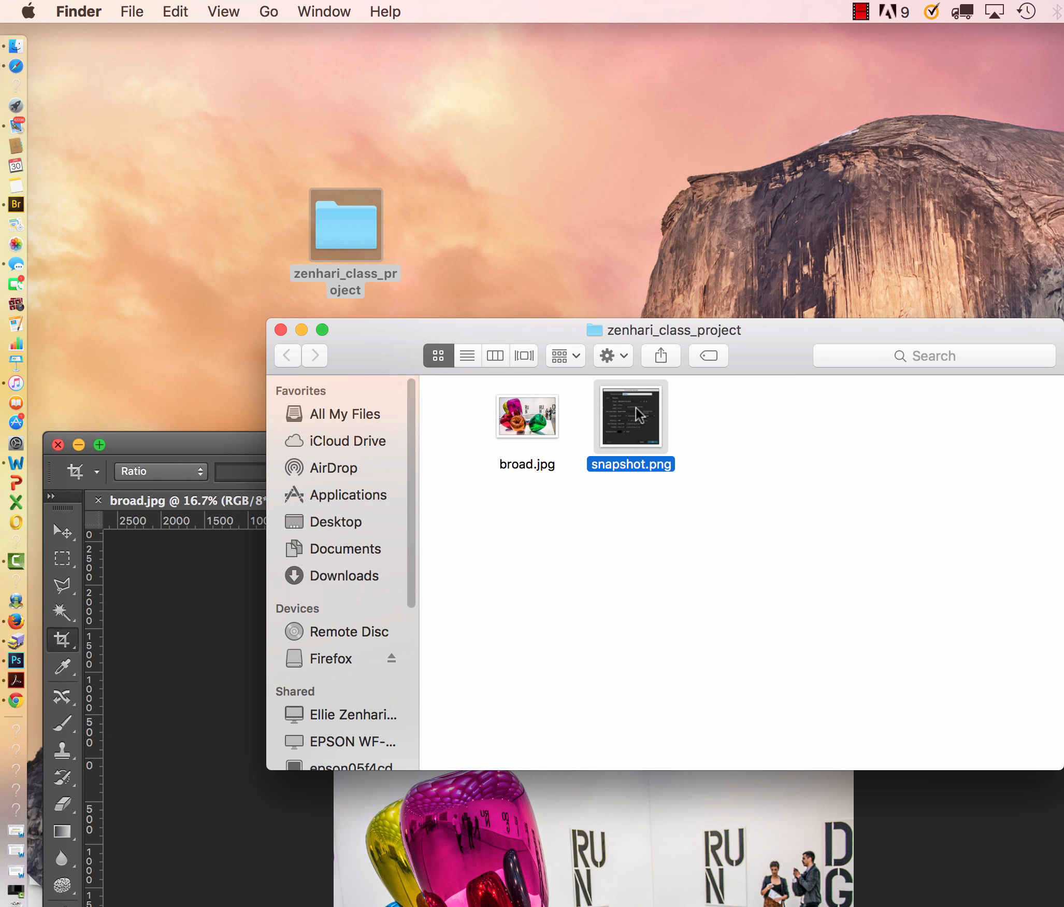
left_click_drag(178, 41, 420, 36)
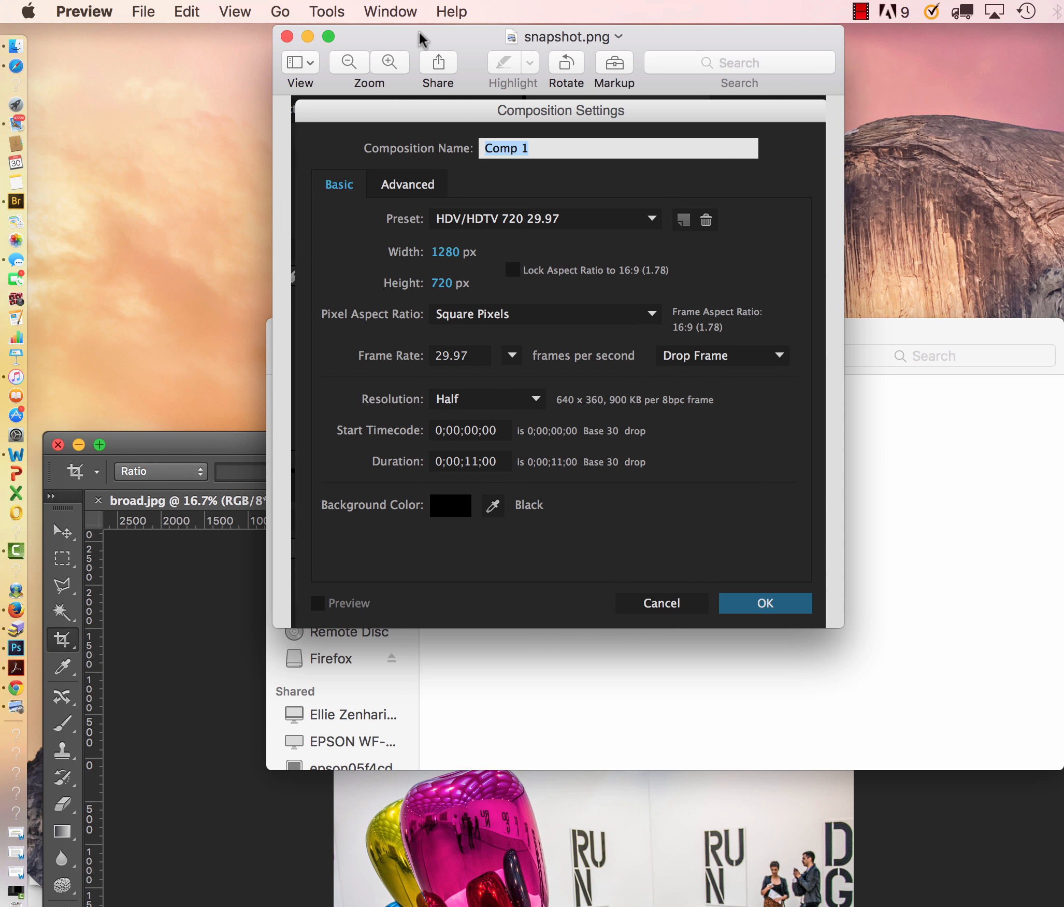
left_click_drag(419, 32, 418, 32)
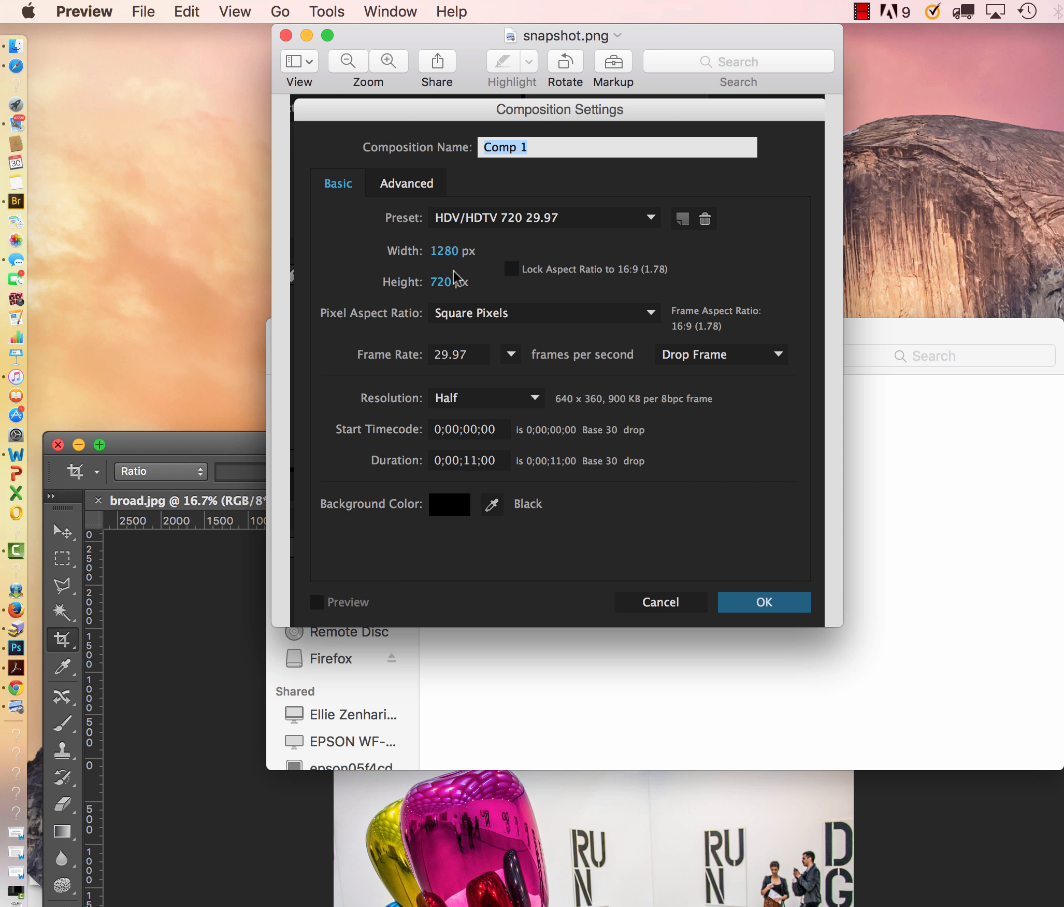
left_click(285, 36)
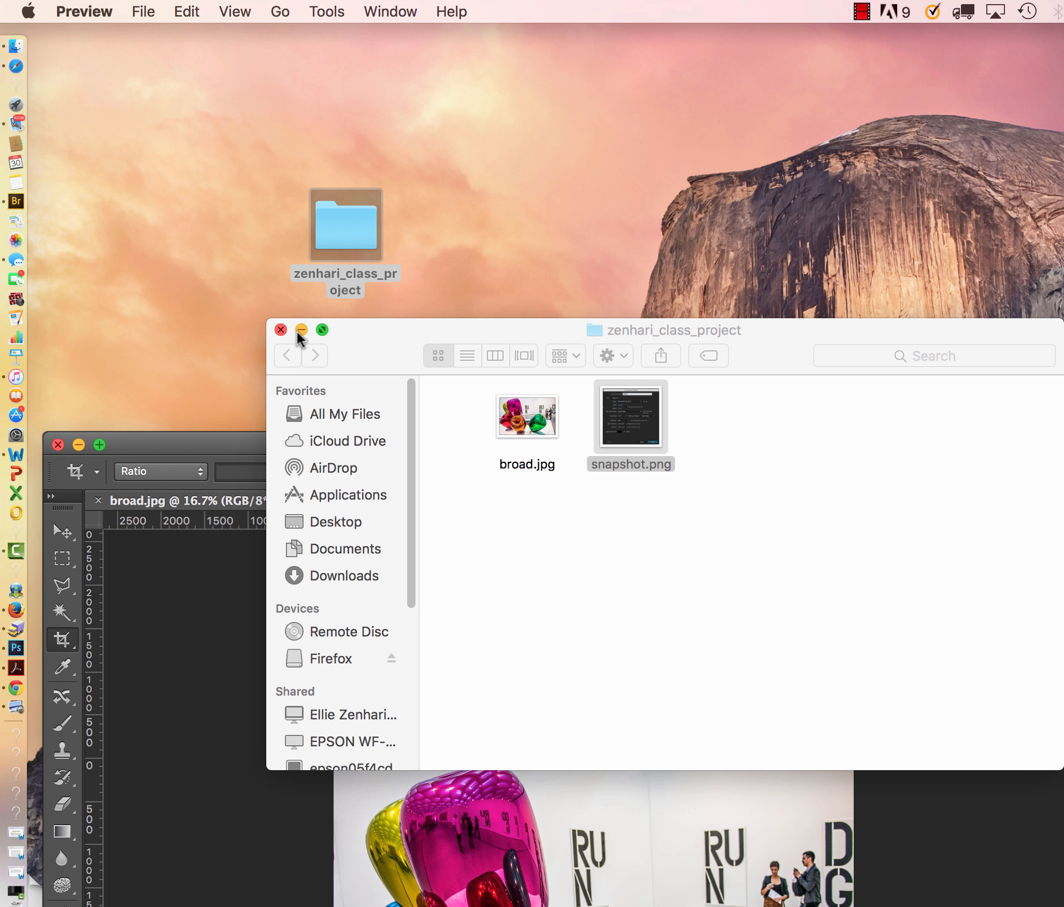
left_click(280, 332)
In Photoshop's Image Size dialog for broad.jpg, switch the width unit to Pixels and set the width to 3000.
left_click(328, 443)
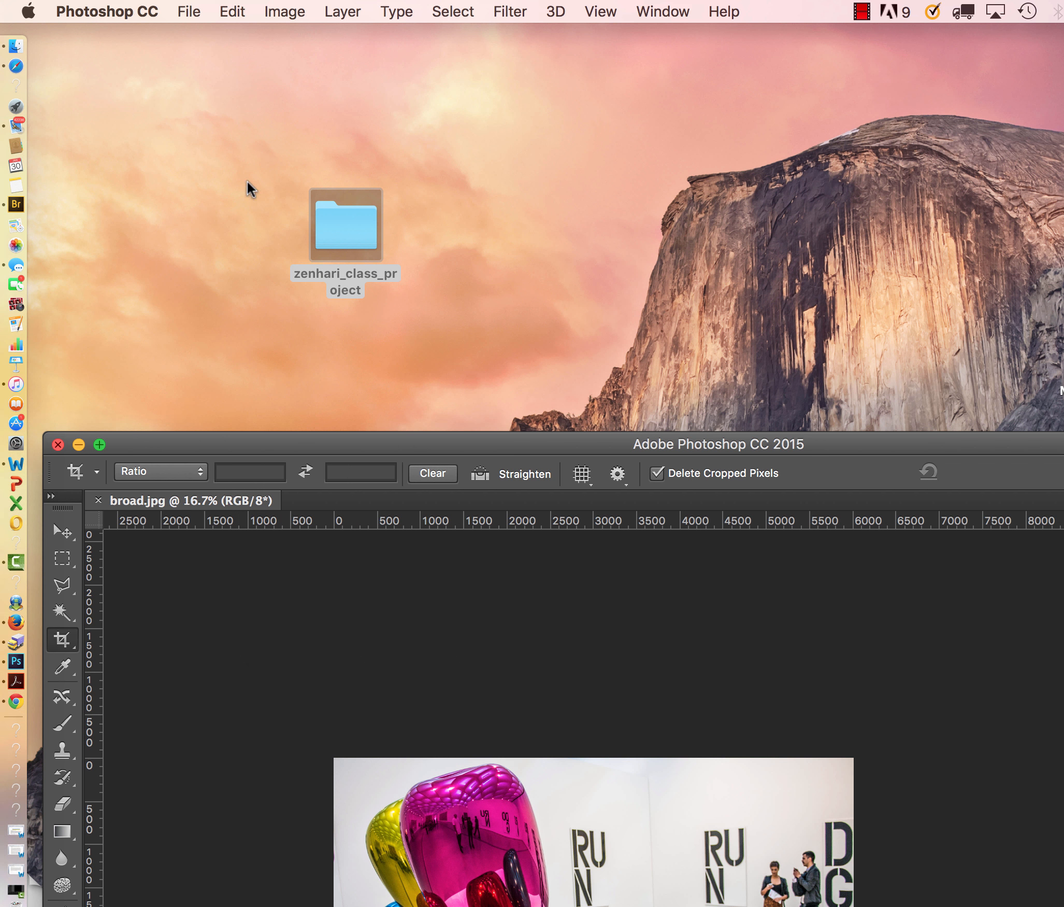
left_click_drag(370, 439, 313, 8)
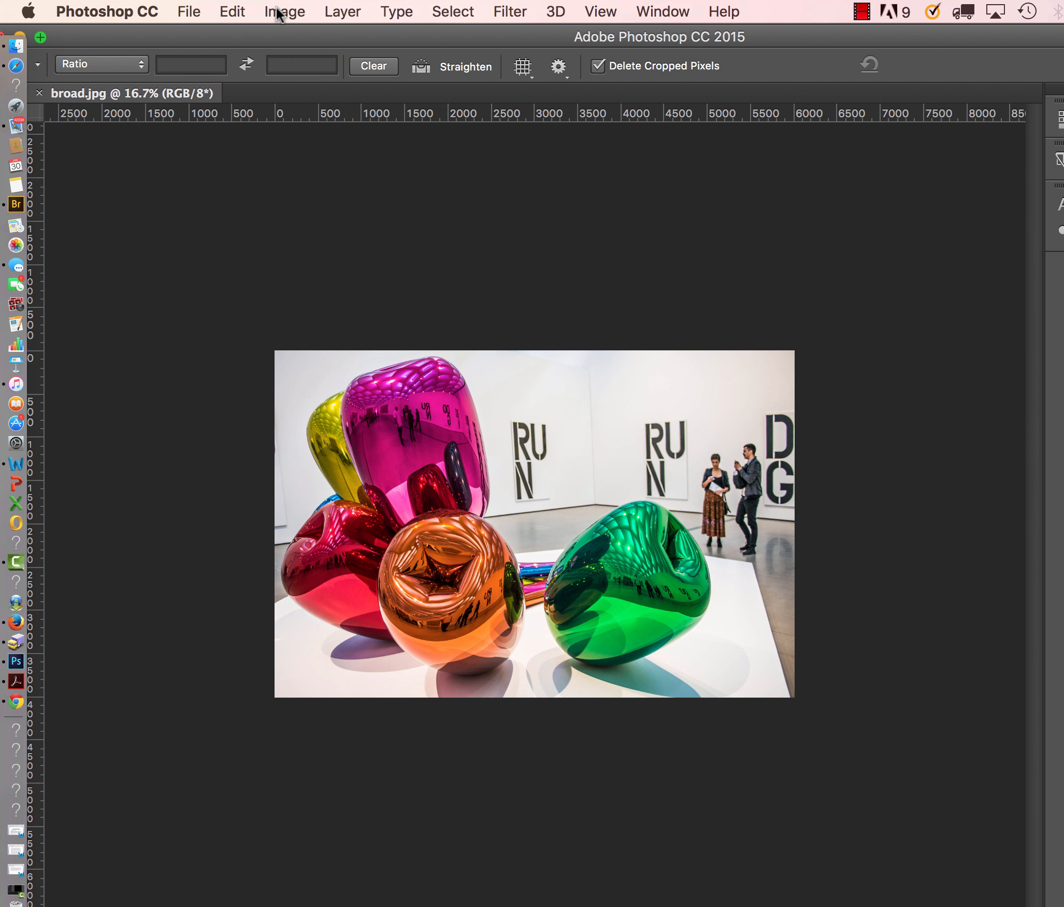
left_click(280, 11)
left_click(337, 182)
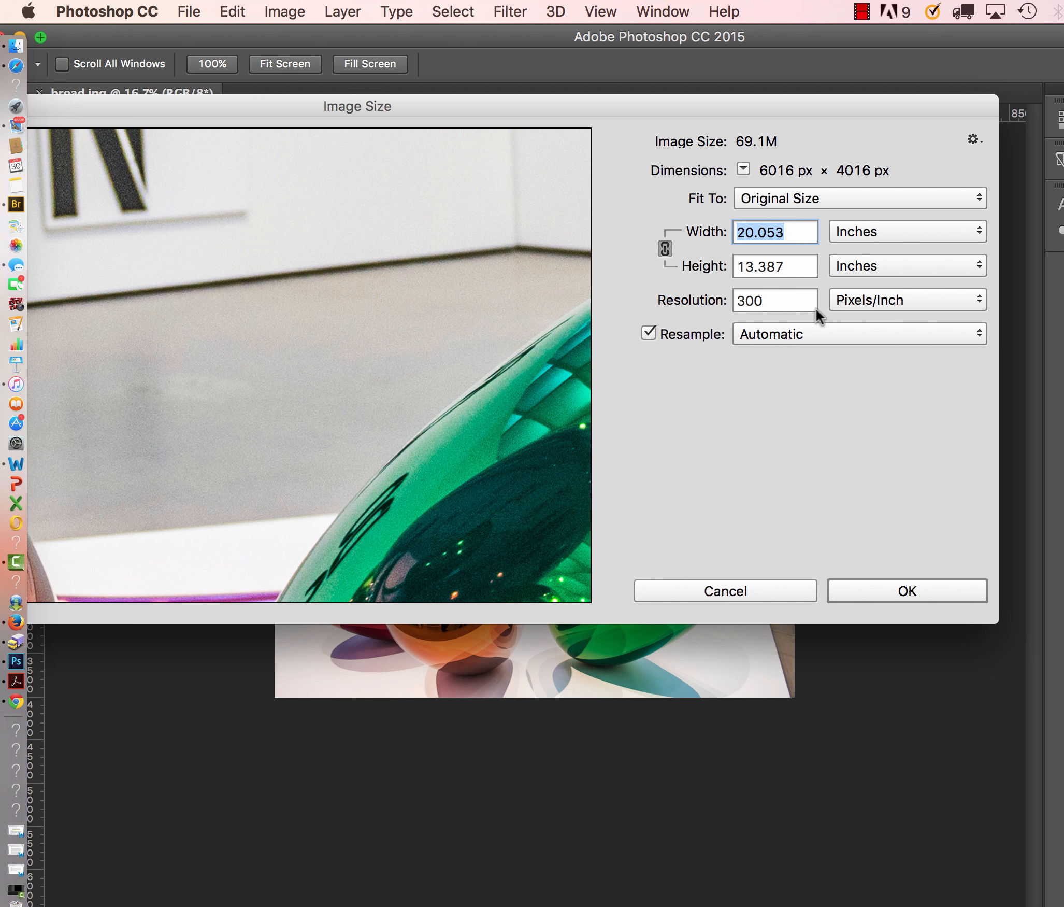
left_click(902, 231)
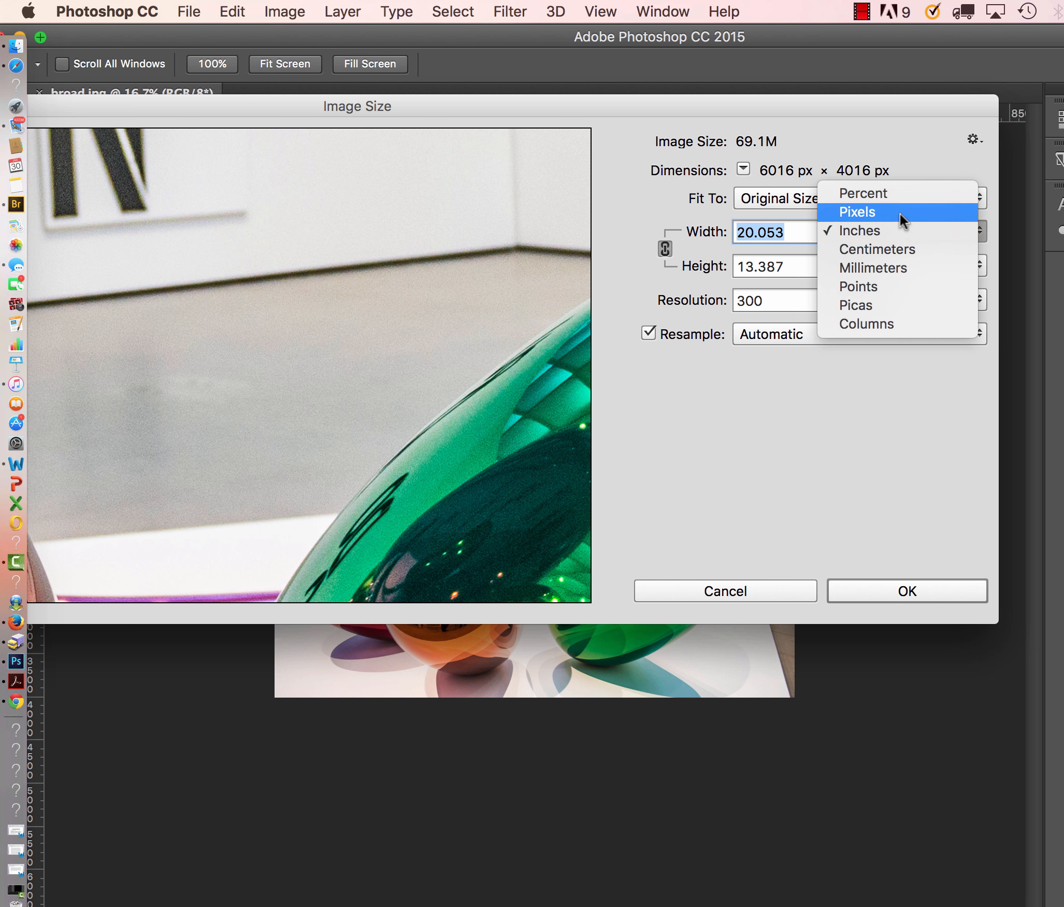
left_click(900, 213)
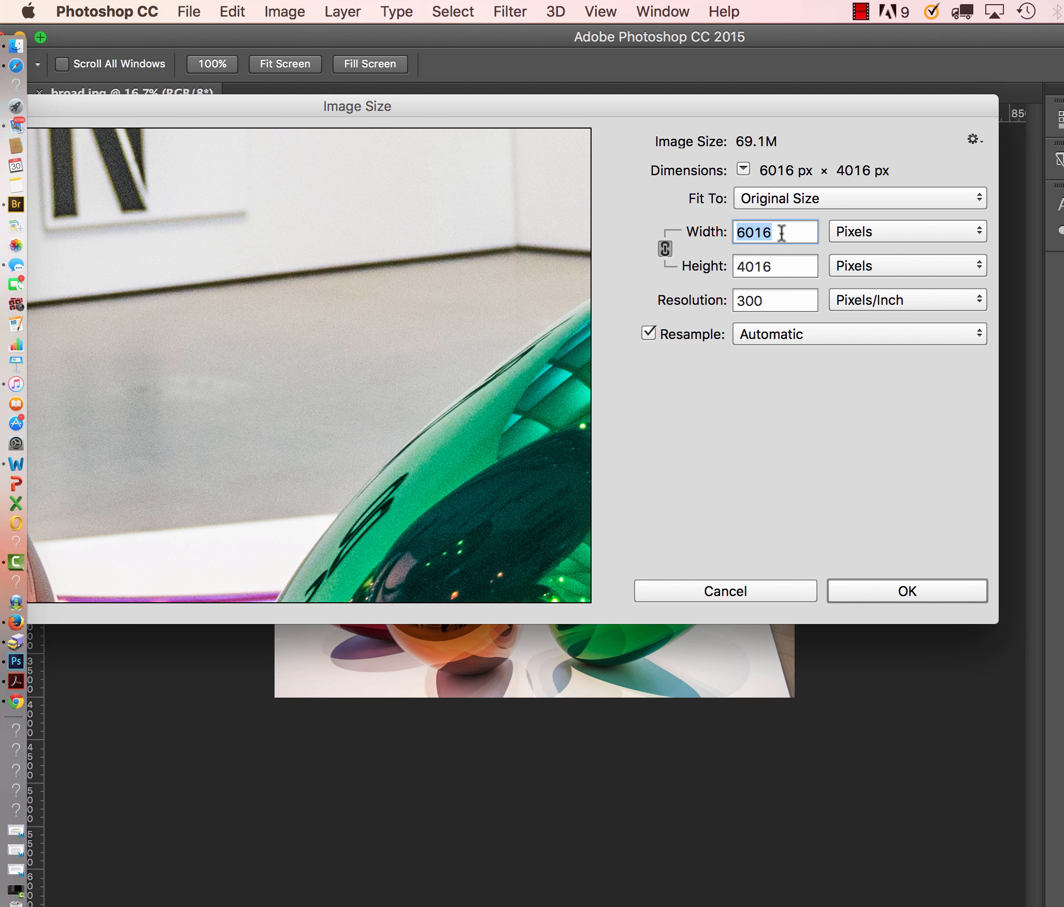
left_click(745, 231)
left_click_drag(742, 231, 558, 231)
type("3000")
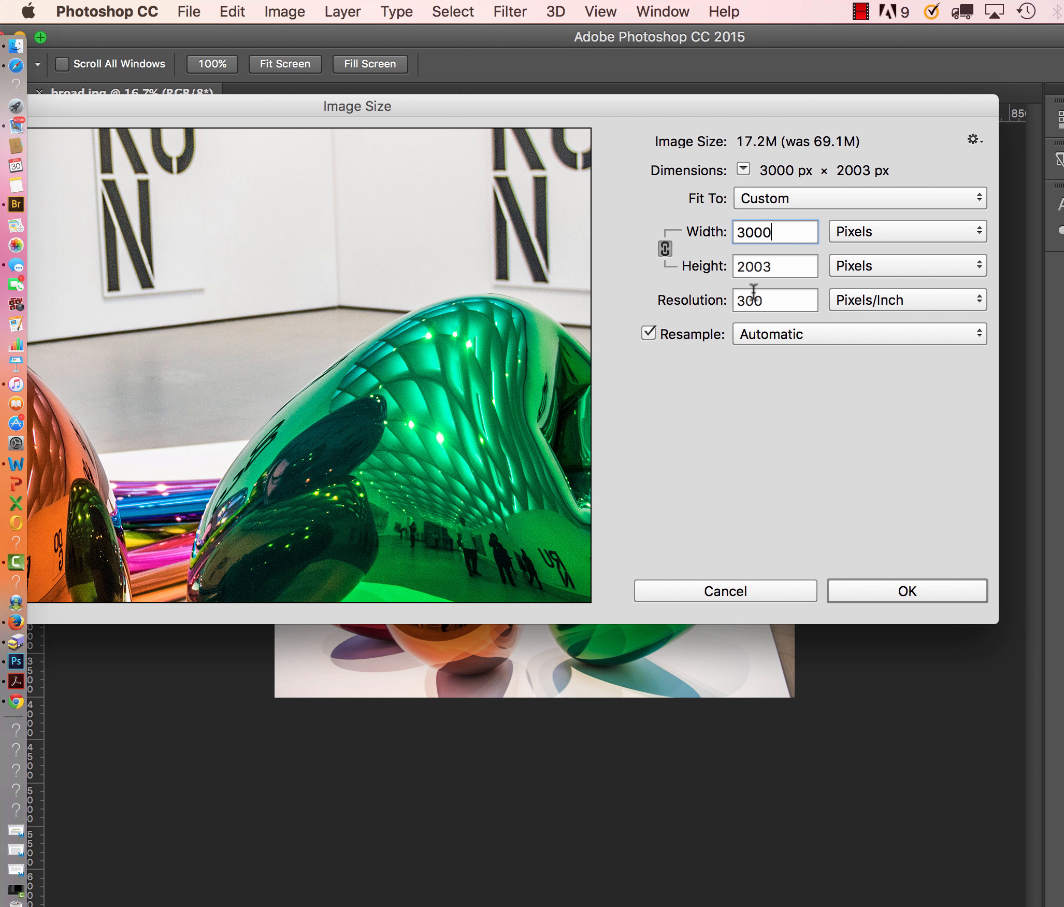
Set the image resolution to 72 pixels/inch and re-enter a width of 3000 pixels.
left_click_drag(773, 301, 685, 299)
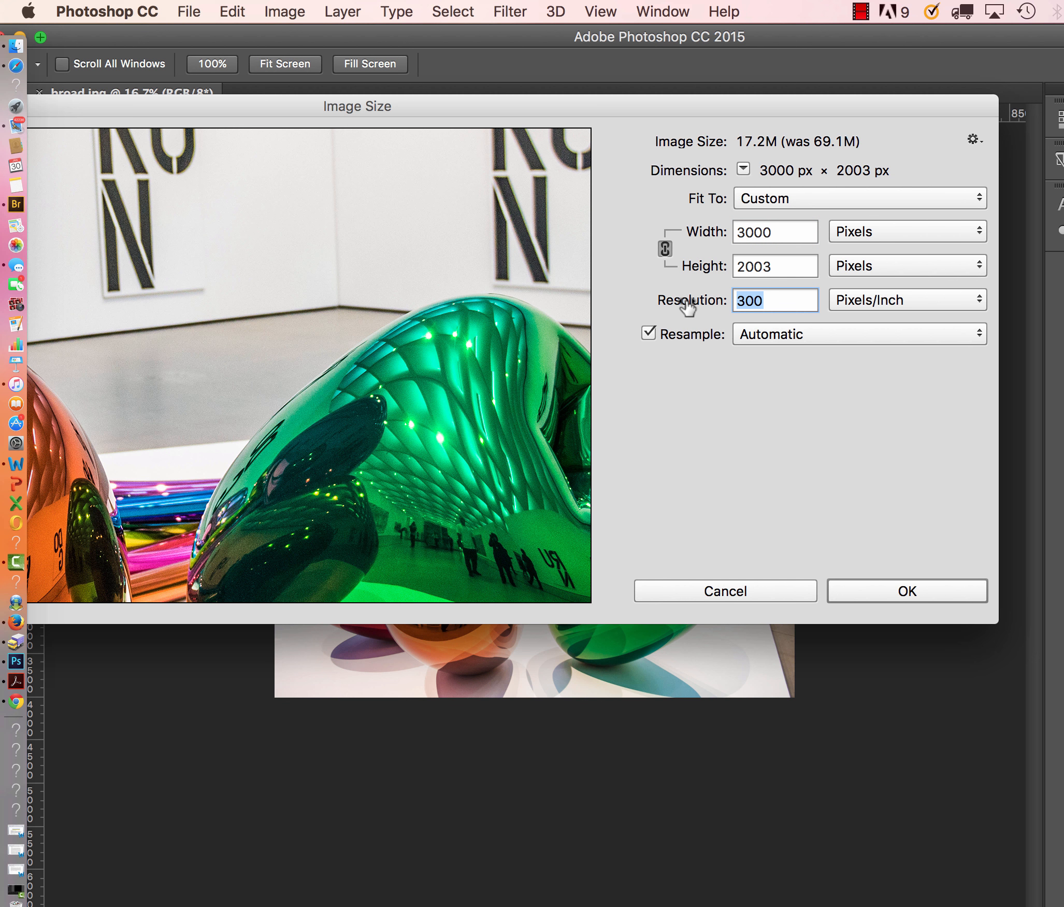
type("72")
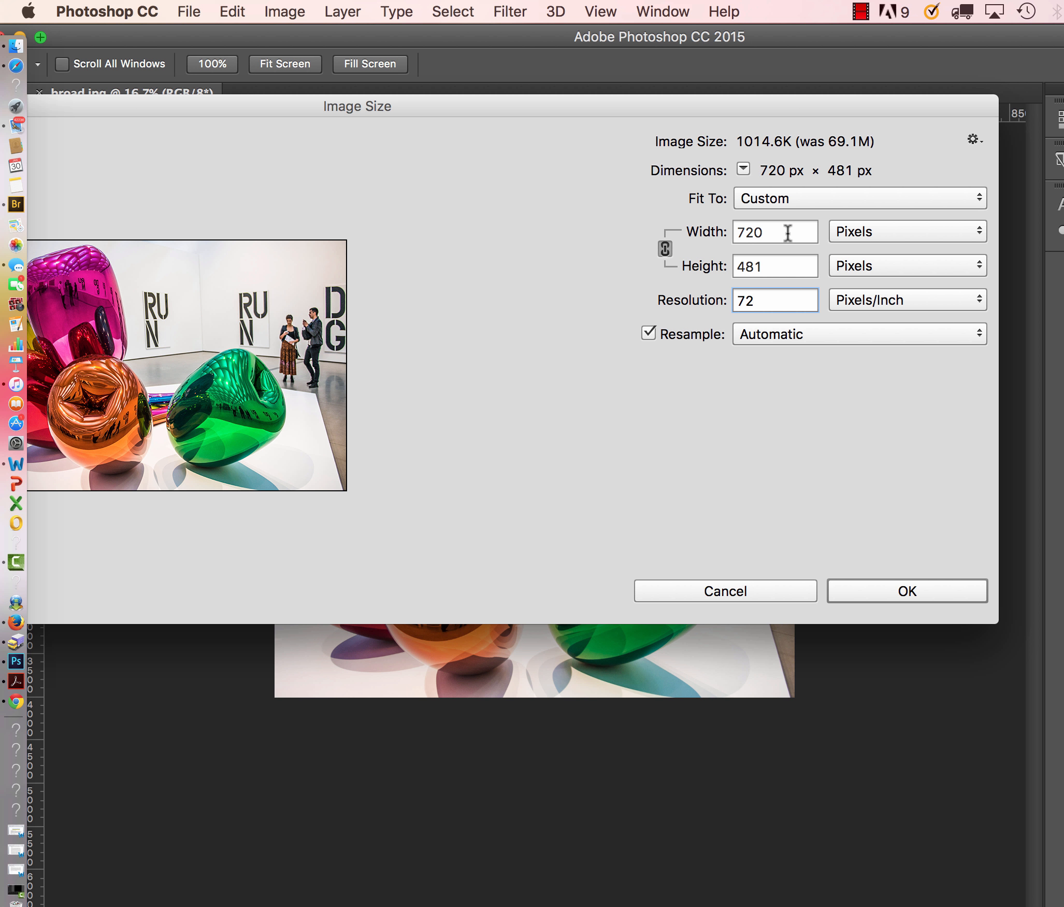
left_click_drag(787, 233, 611, 231)
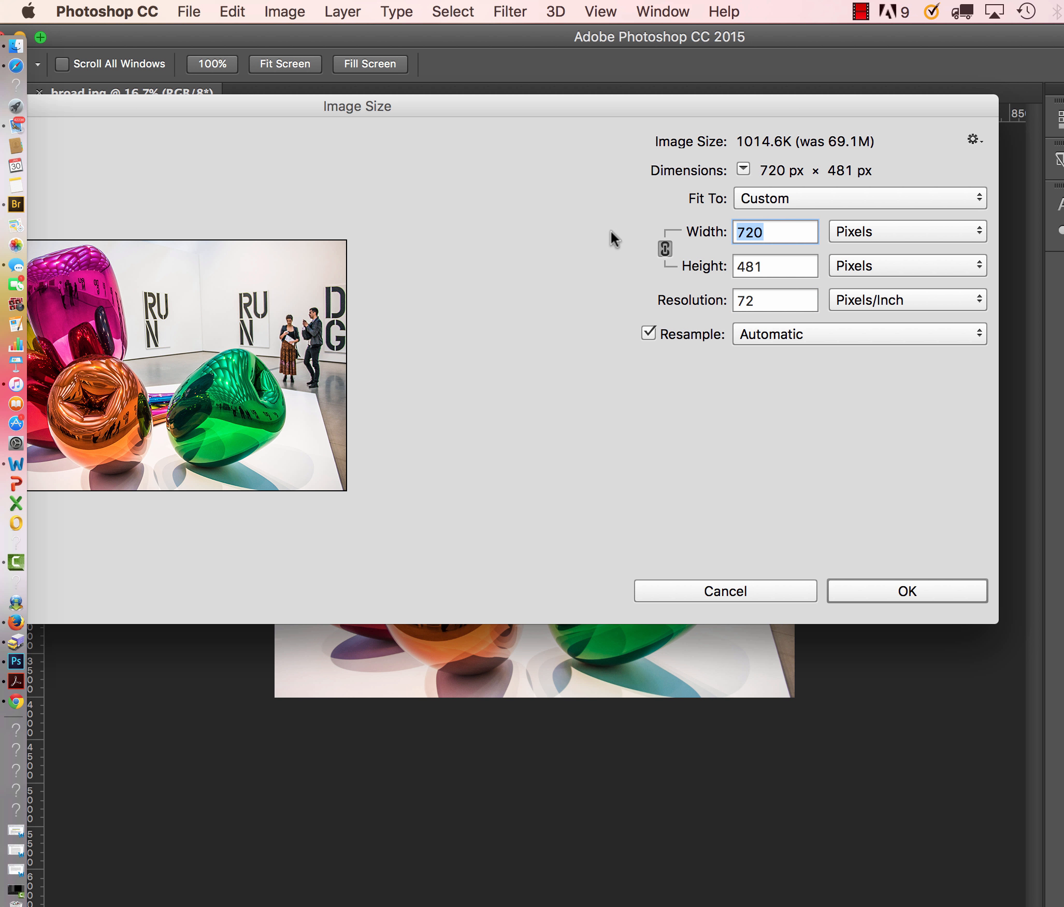
type("3000")
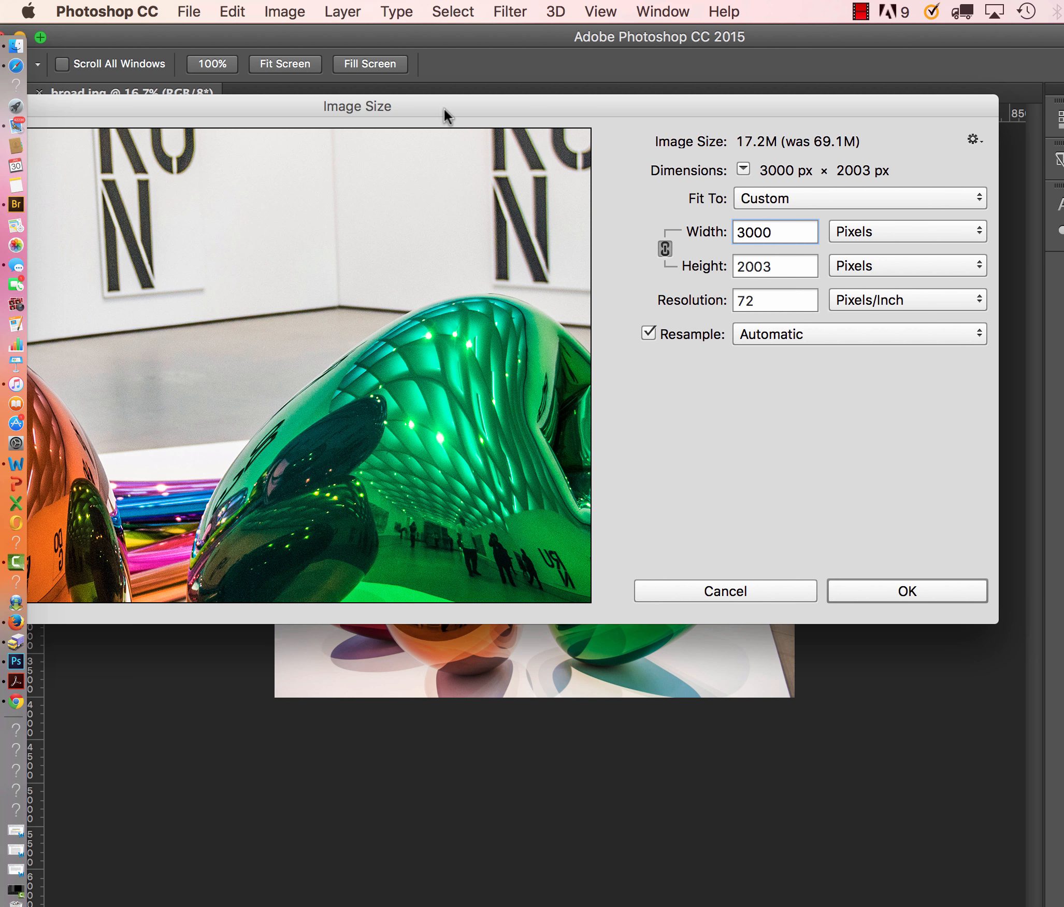
Reopen snapshot.png from the class project folder to check the composition's width and height, then close it.
left_click_drag(446, 115, 586, 478)
left_click_drag(451, 26, 518, 444)
left_click(344, 218)
double_click(344, 219)
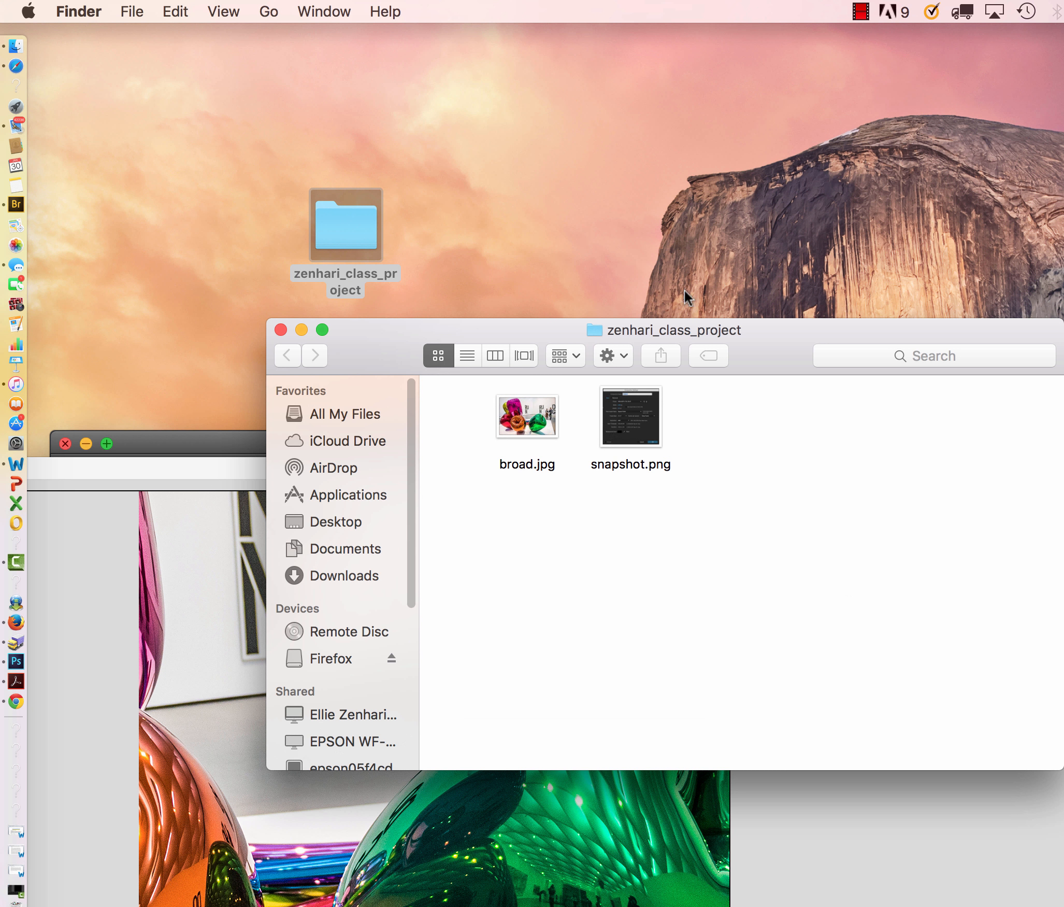
double_click(628, 434)
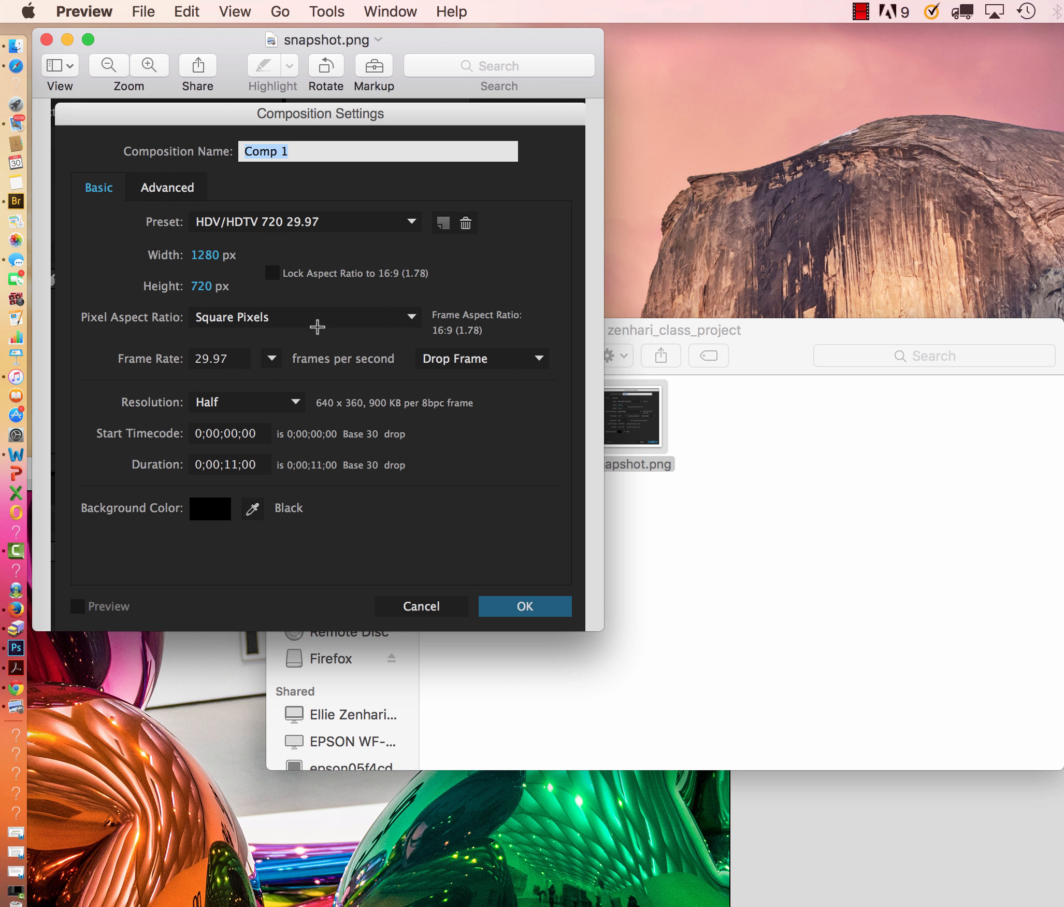
left_click(47, 39)
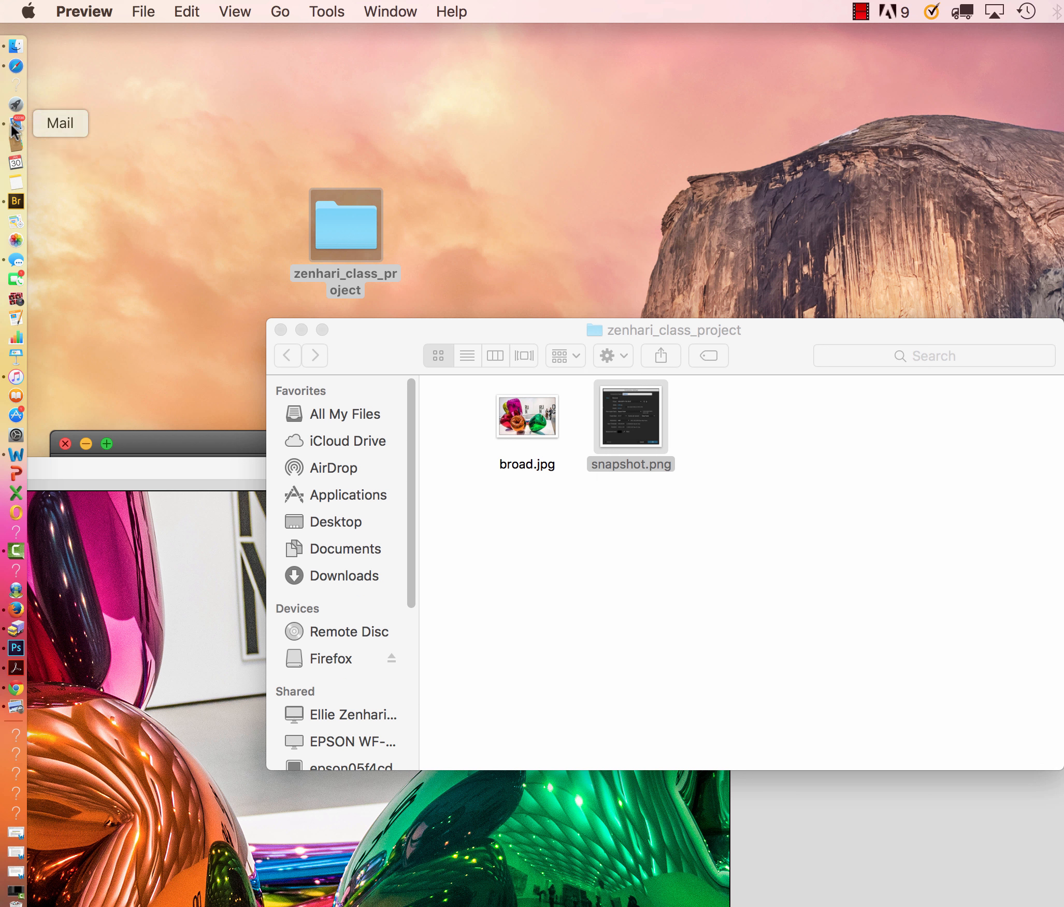
Switch to Calculator, multiply 1280 by 3, and close both the calculator and the project folder window.
left_click(16, 105)
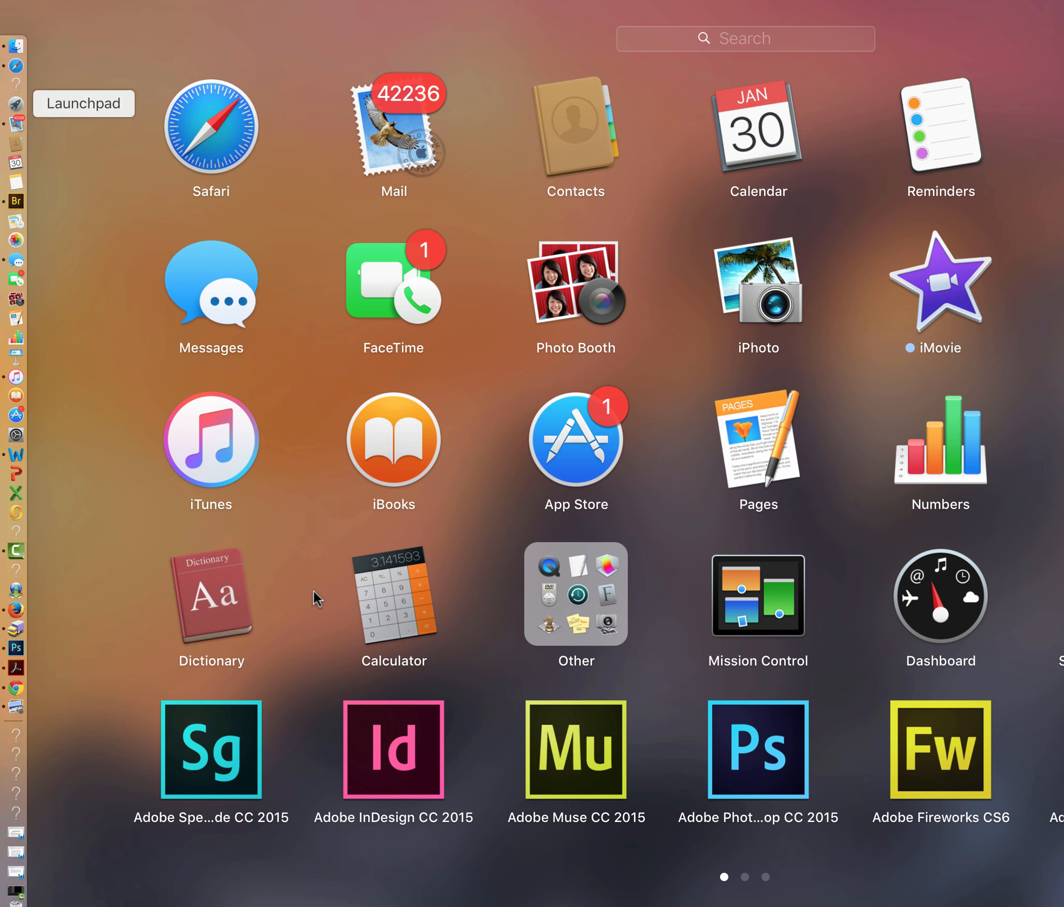
left_click(388, 632)
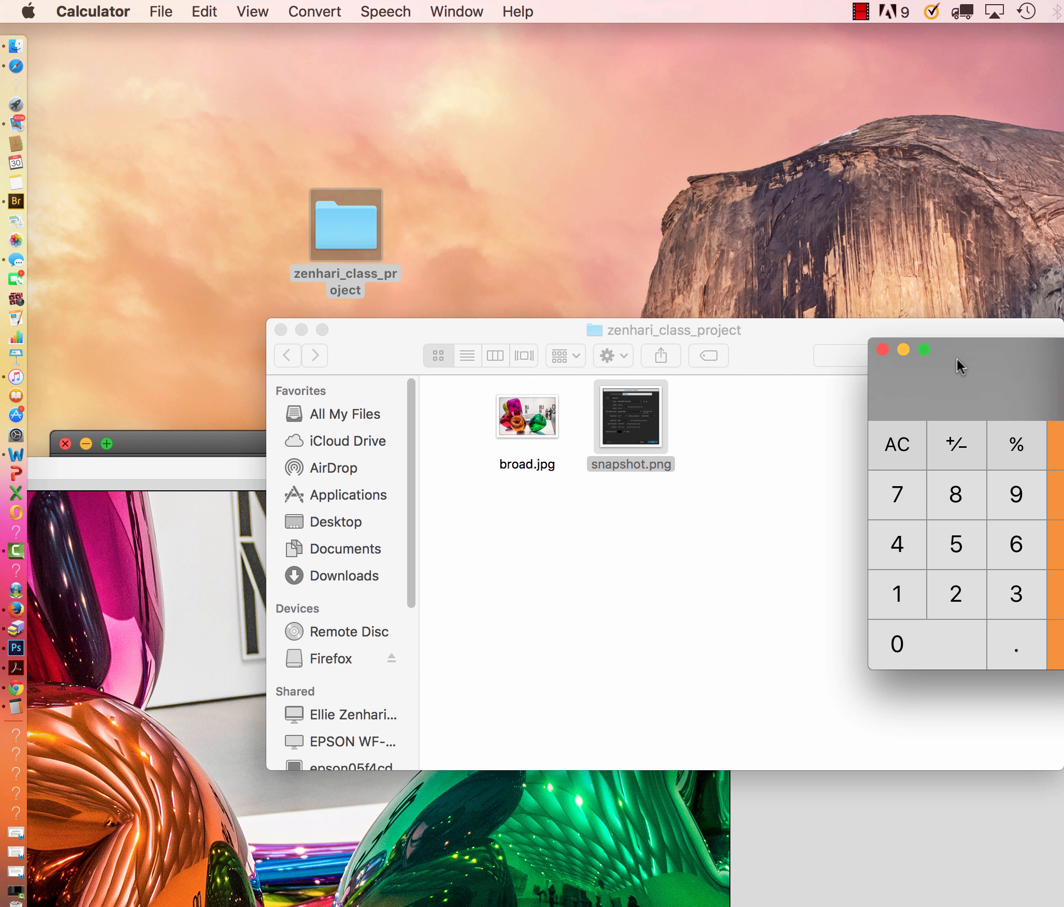
left_click_drag(958, 363, 741, 366)
left_click(686, 596)
left_click(740, 592)
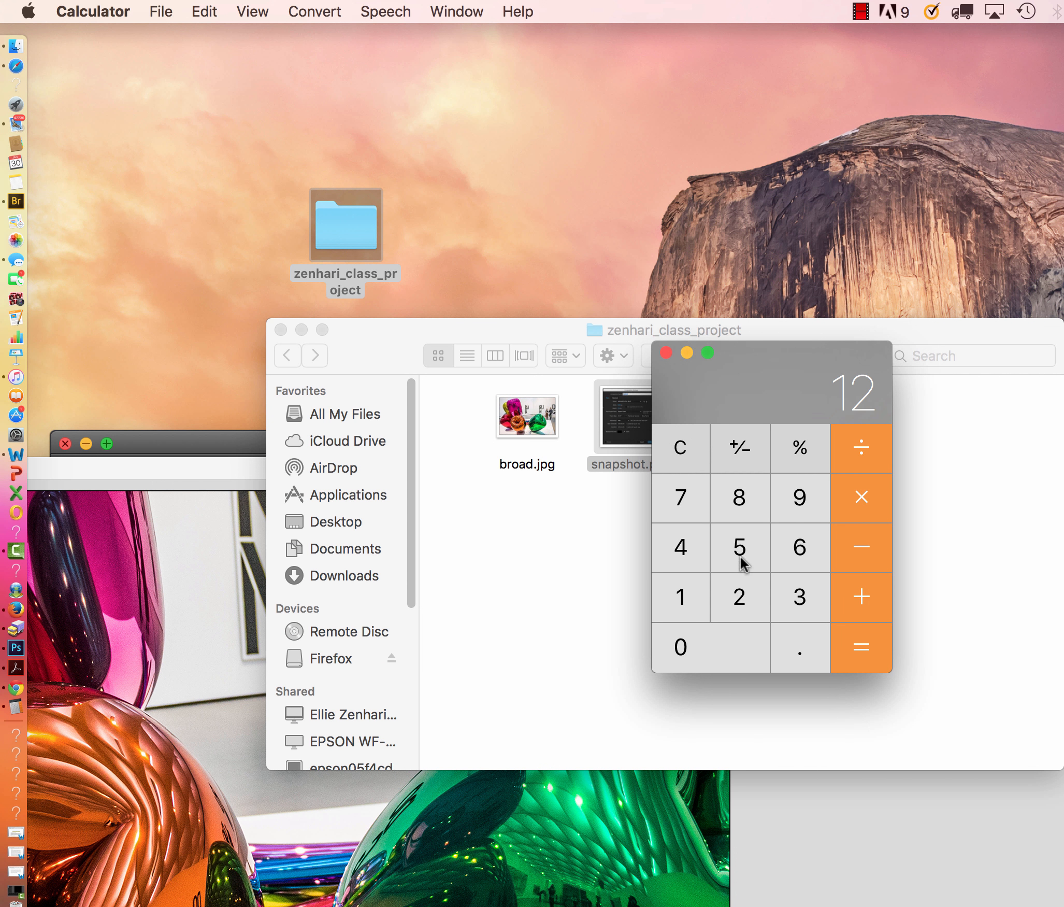
left_click(738, 500)
left_click(707, 655)
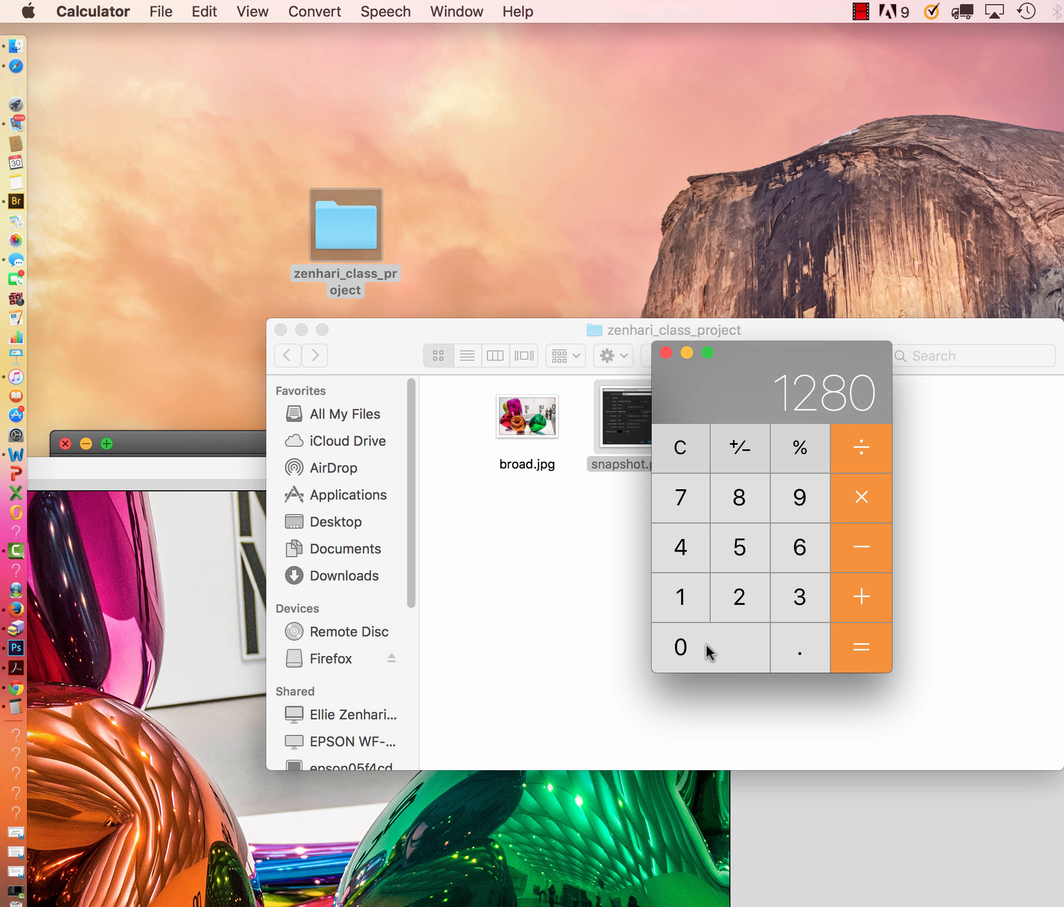
left_click(863, 496)
left_click(801, 601)
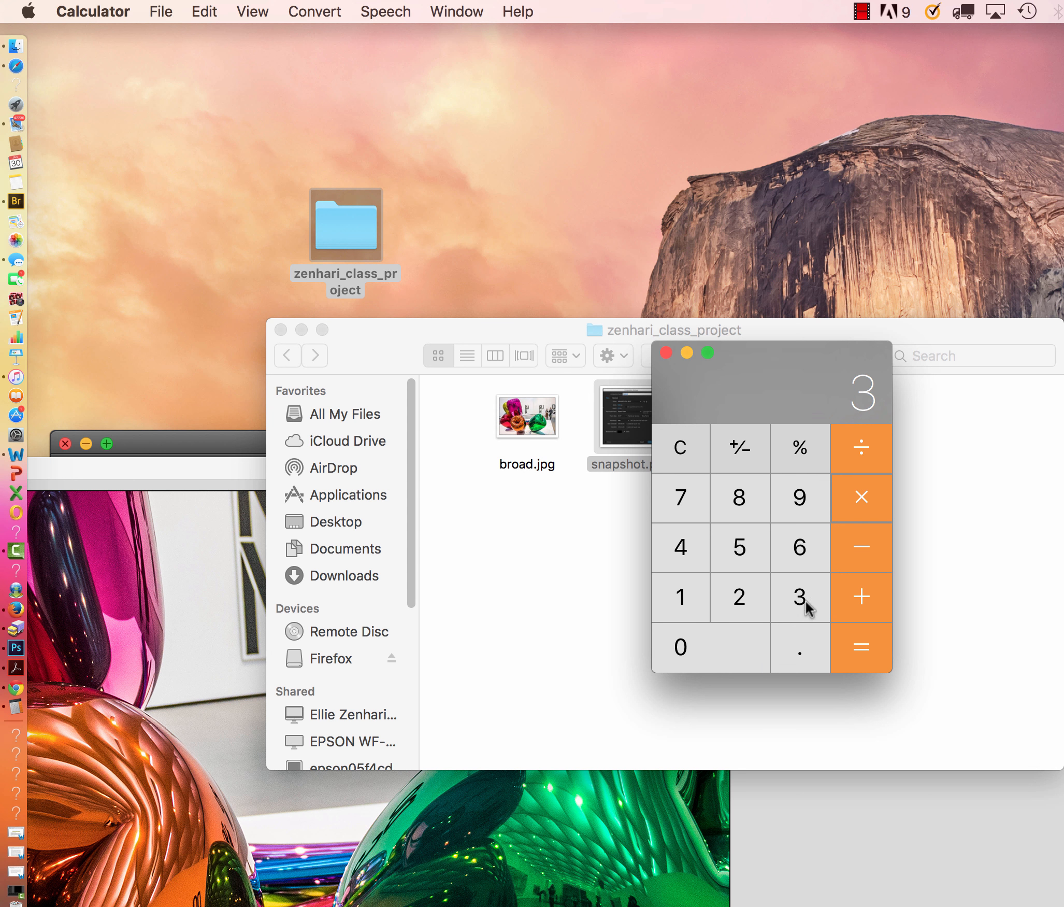
left_click(860, 655)
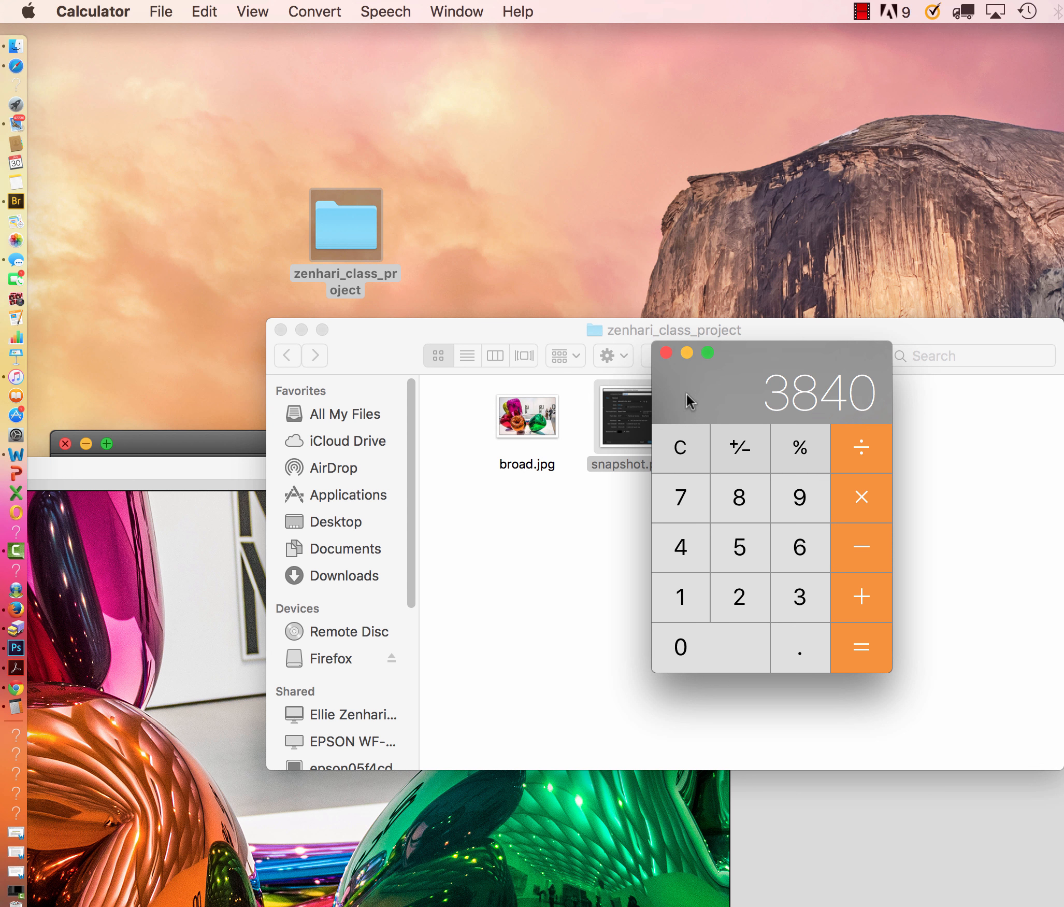
left_click(667, 353)
left_click(282, 329)
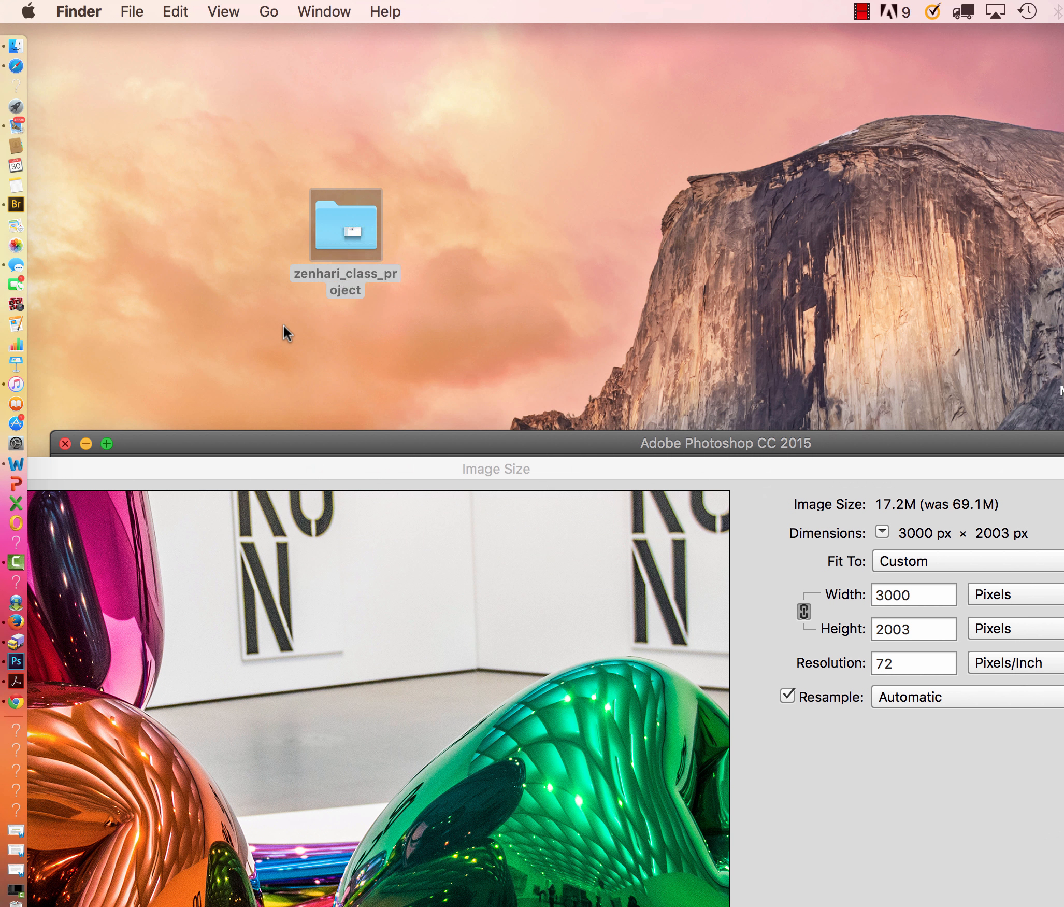
Back in Photoshop's Image Size settings, set the width to 3840 pixels and apply the resize to broad.jpg.
left_click(880, 593)
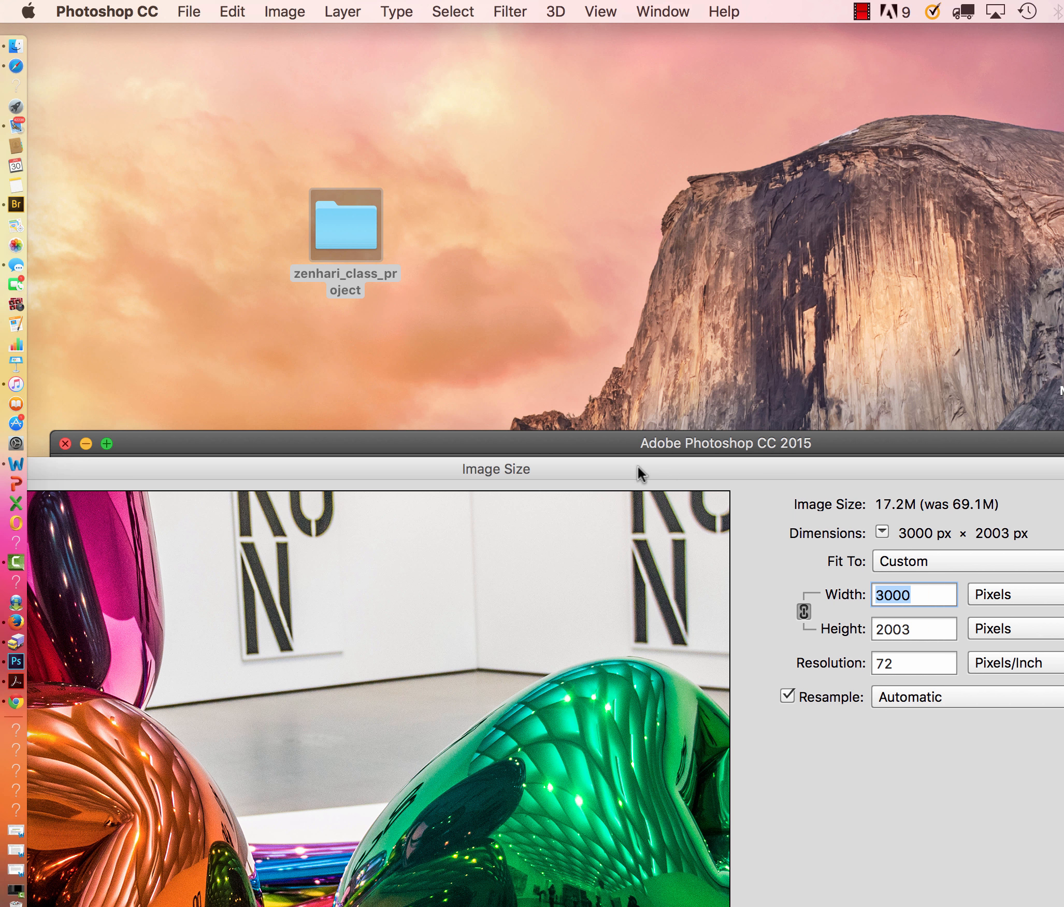
left_click_drag(638, 466, 636, 13)
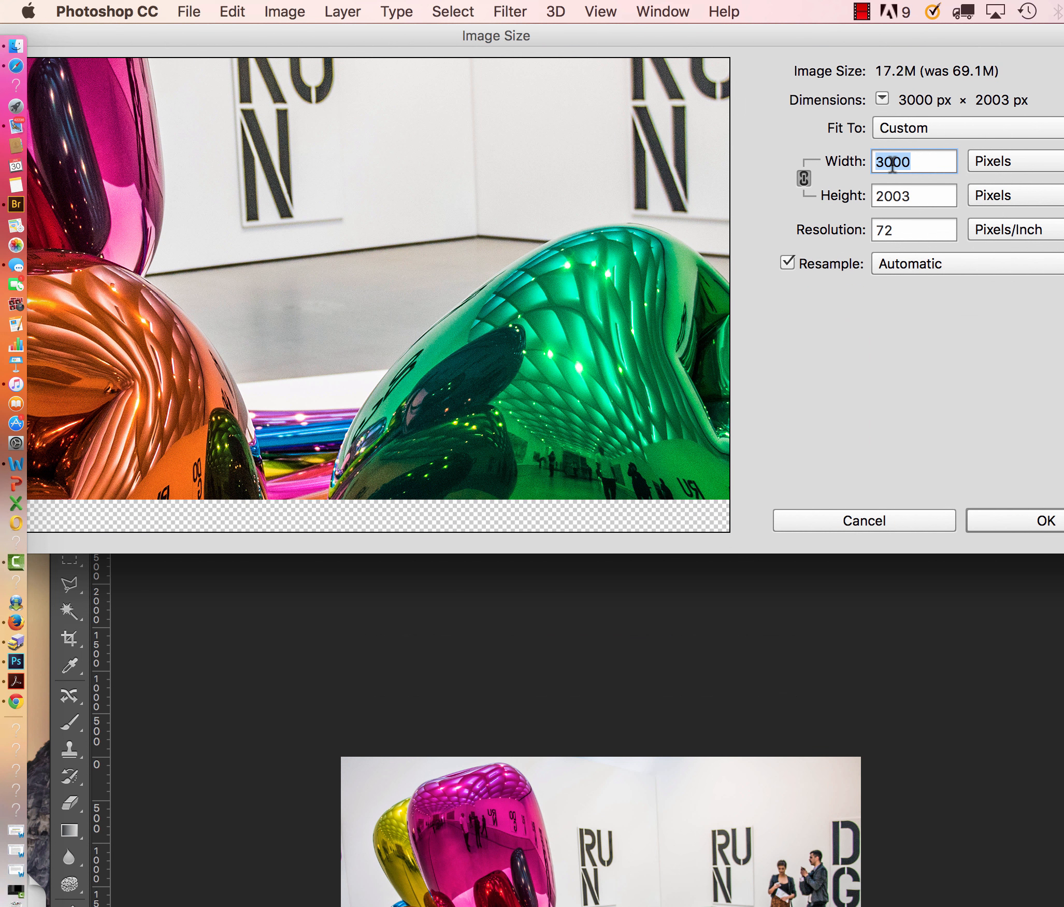
type("3")
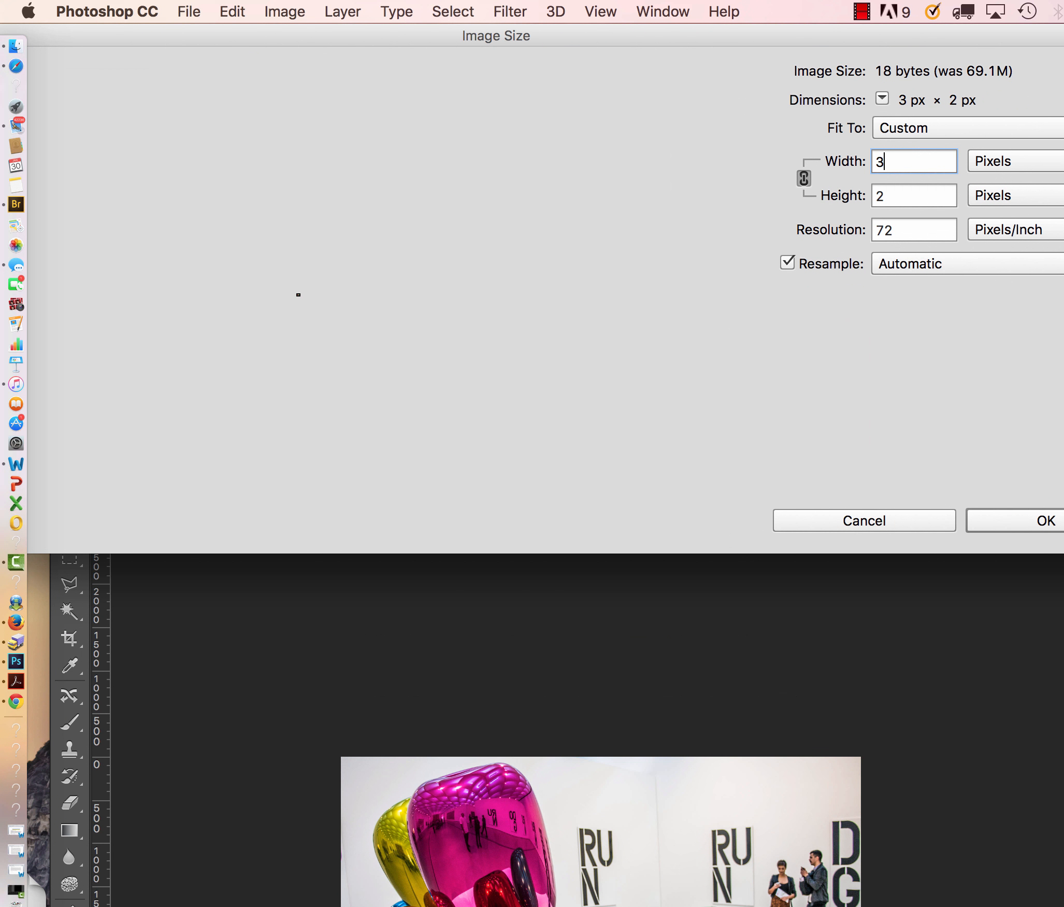
type("840")
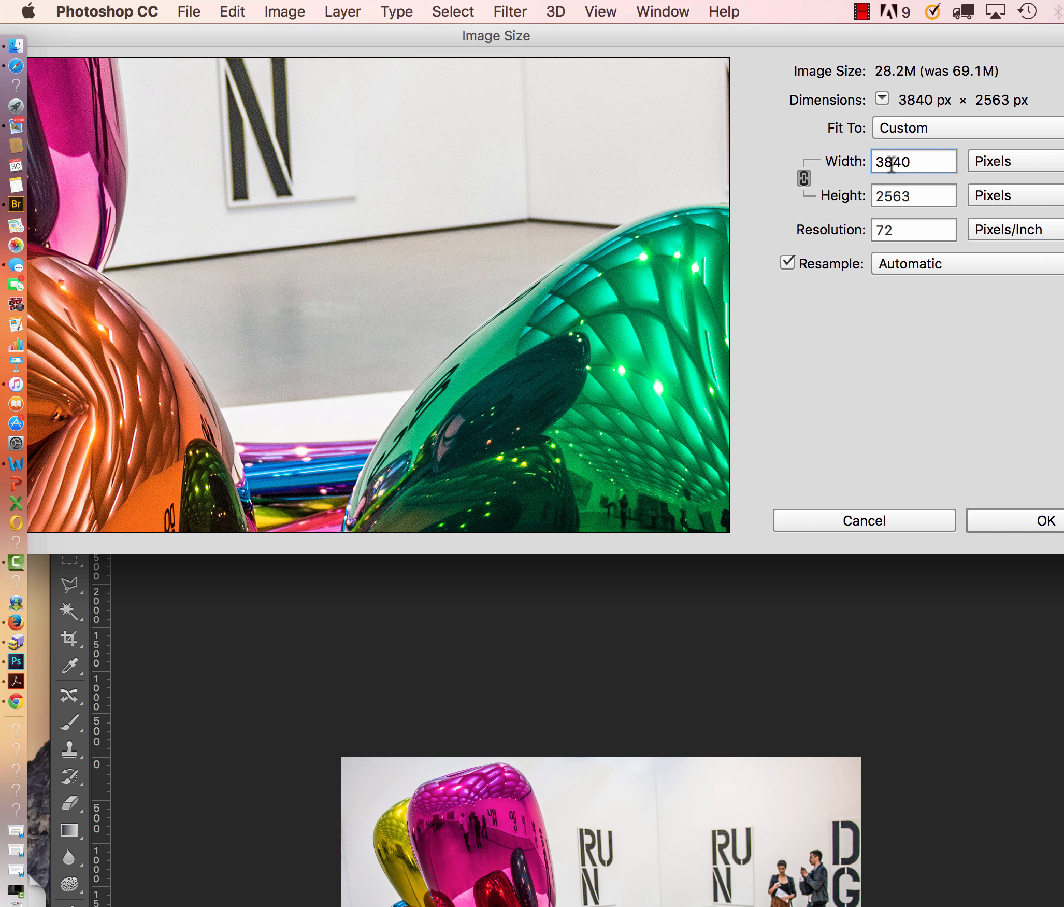
left_click_drag(766, 40, 608, 38)
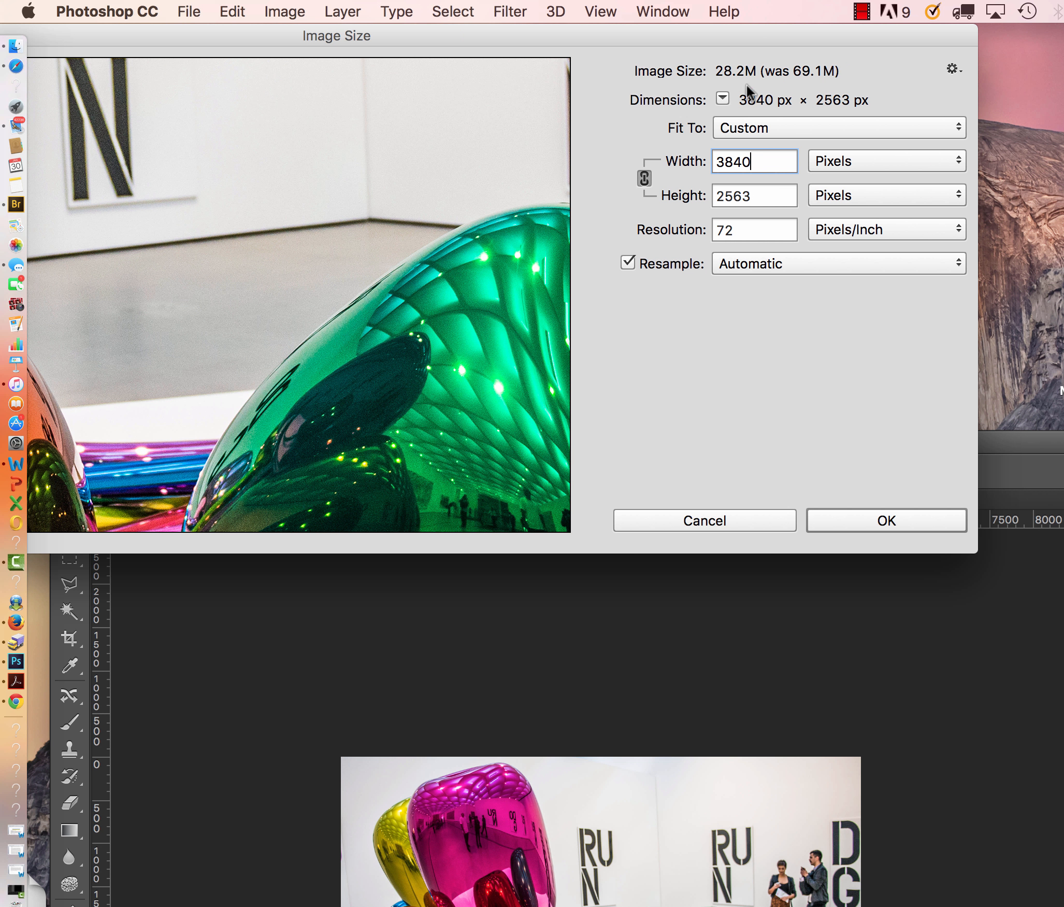
left_click(885, 522)
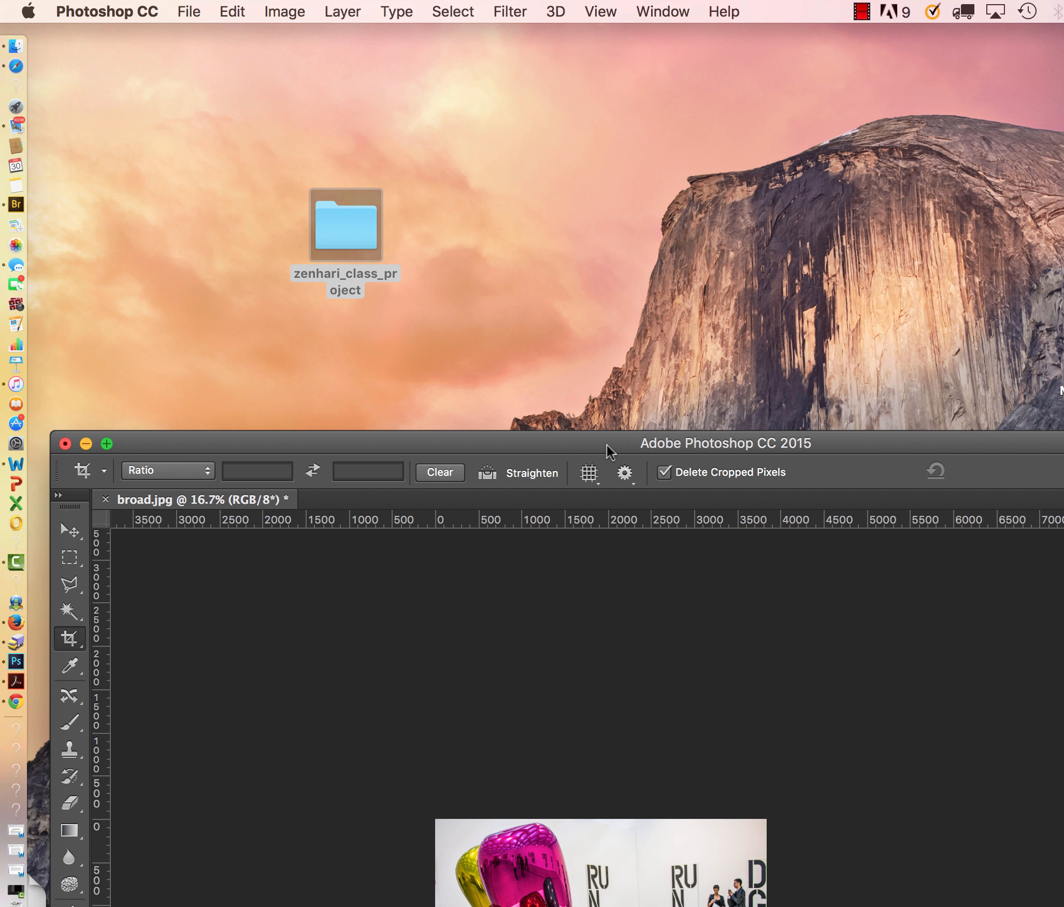
Start saving the resized image under a new name, entering broad_72_rgb.jpg as the JPEG file name.
left_click_drag(609, 444, 481, 47)
key("super+equal")
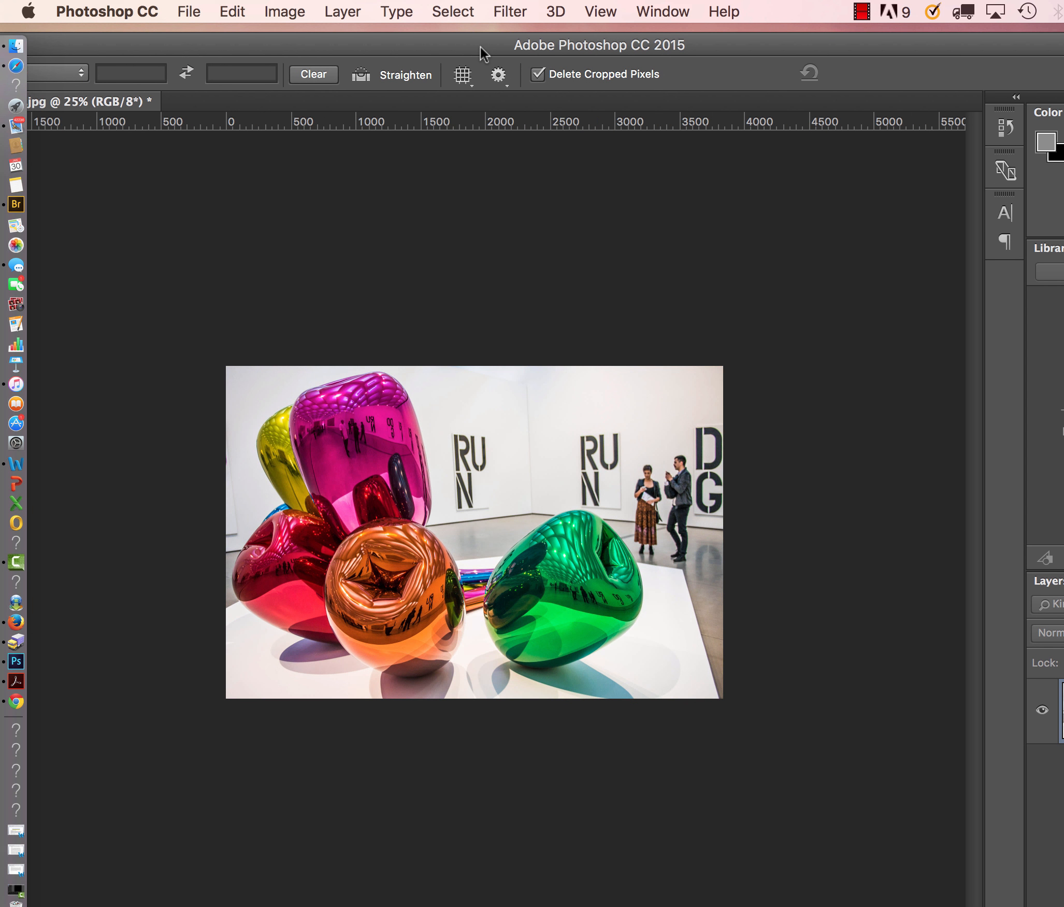
left_click(188, 12)
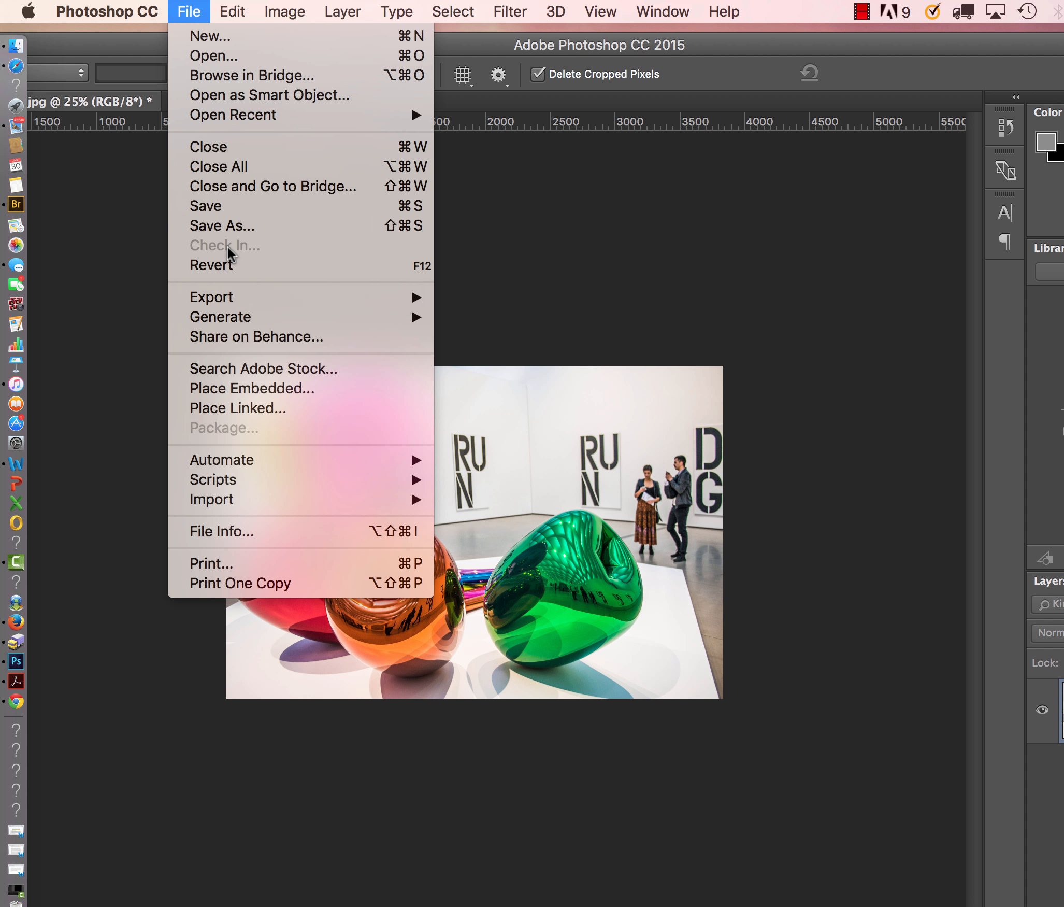
mouse_move(227, 305)
left_click(211, 226)
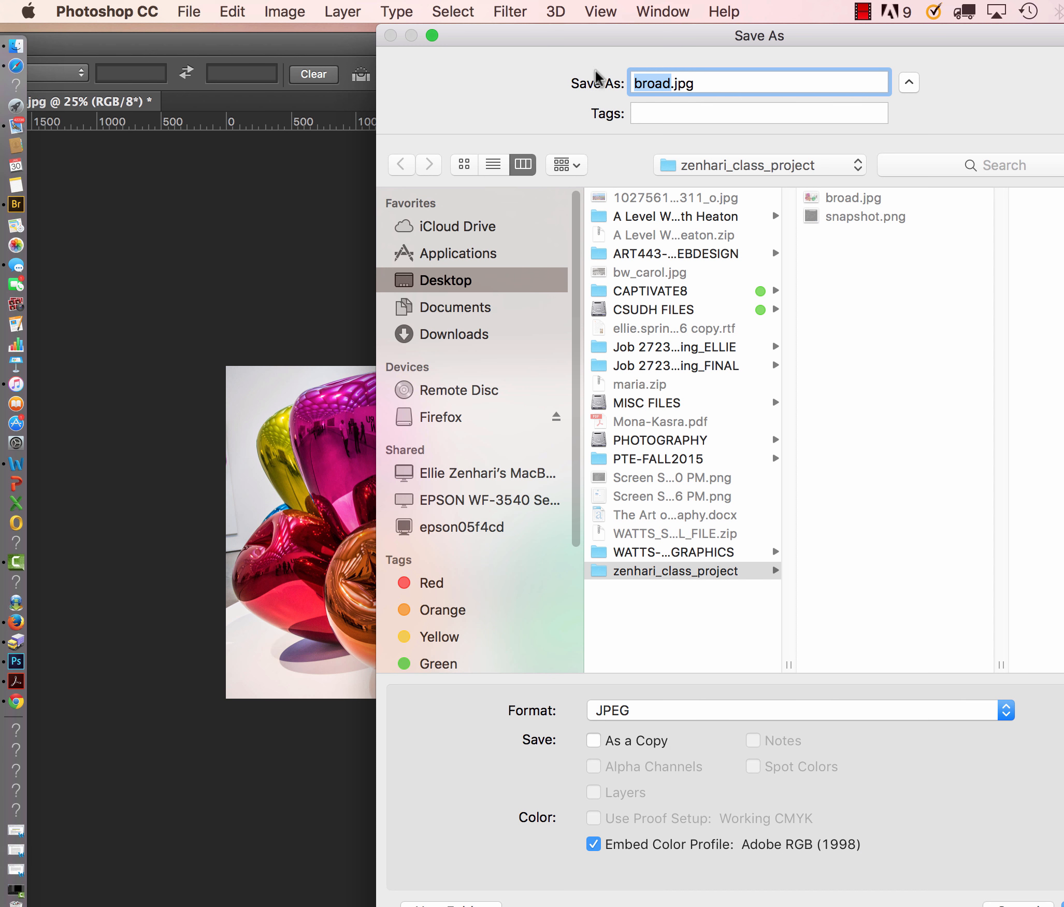
left_click(670, 84)
type("_72")
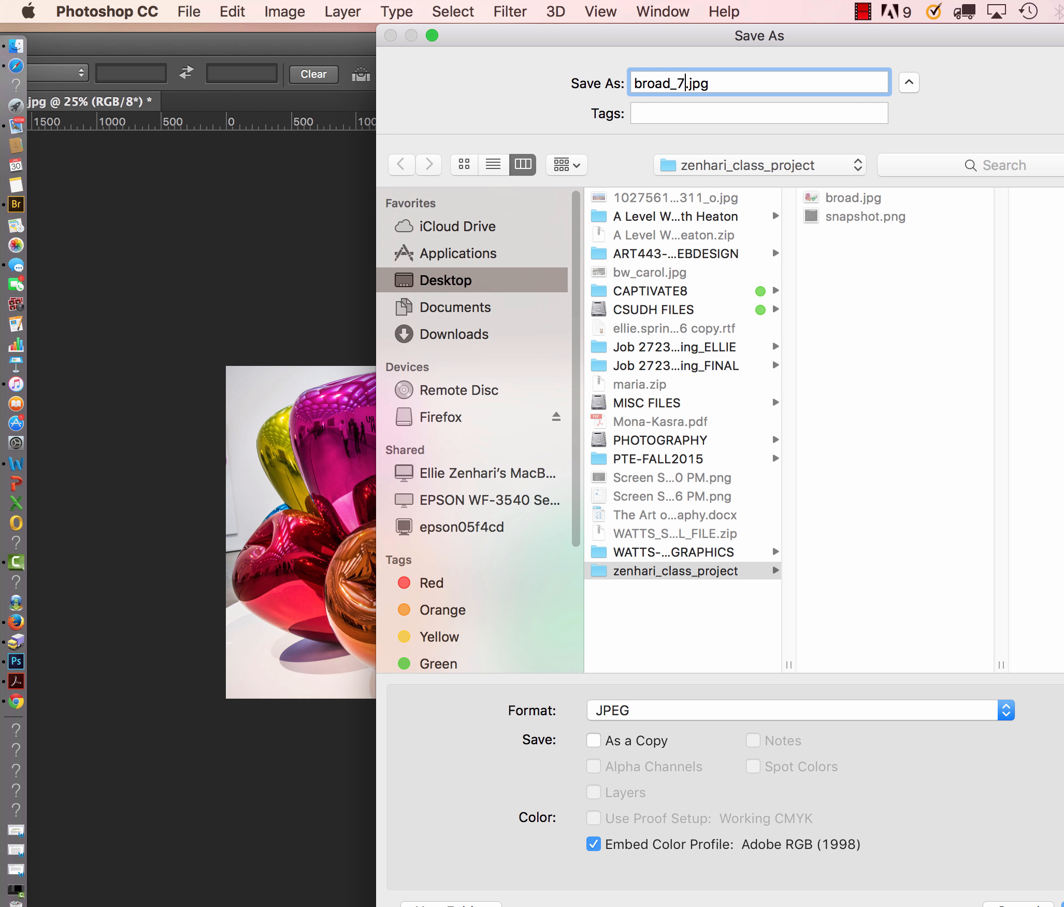
left_click_drag(571, 34, 396, 4)
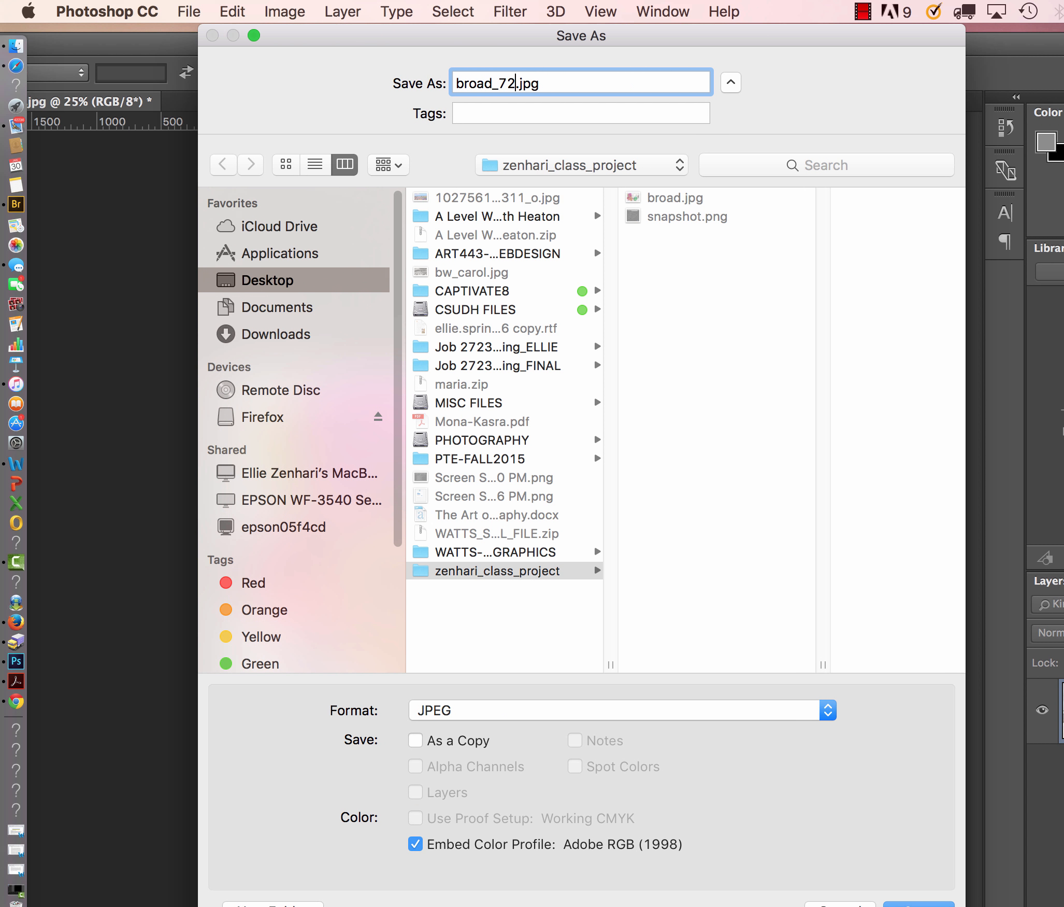
mouse_move(964, 906)
left_mouse_down()
mouse_move(953, 870)
mouse_move(976, 879)
left_mouse_up()
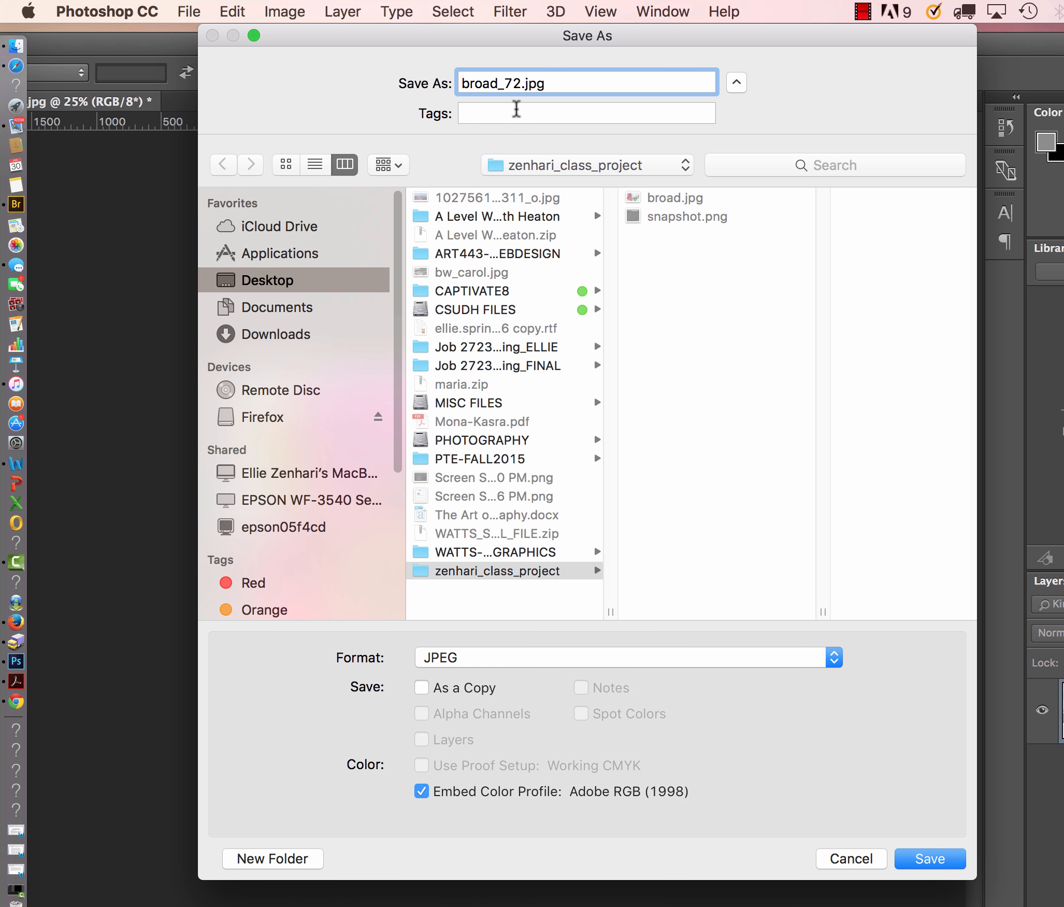
type("_rgb")
Create a new folder named post inside the class project folder as the save location.
left_click(264, 856)
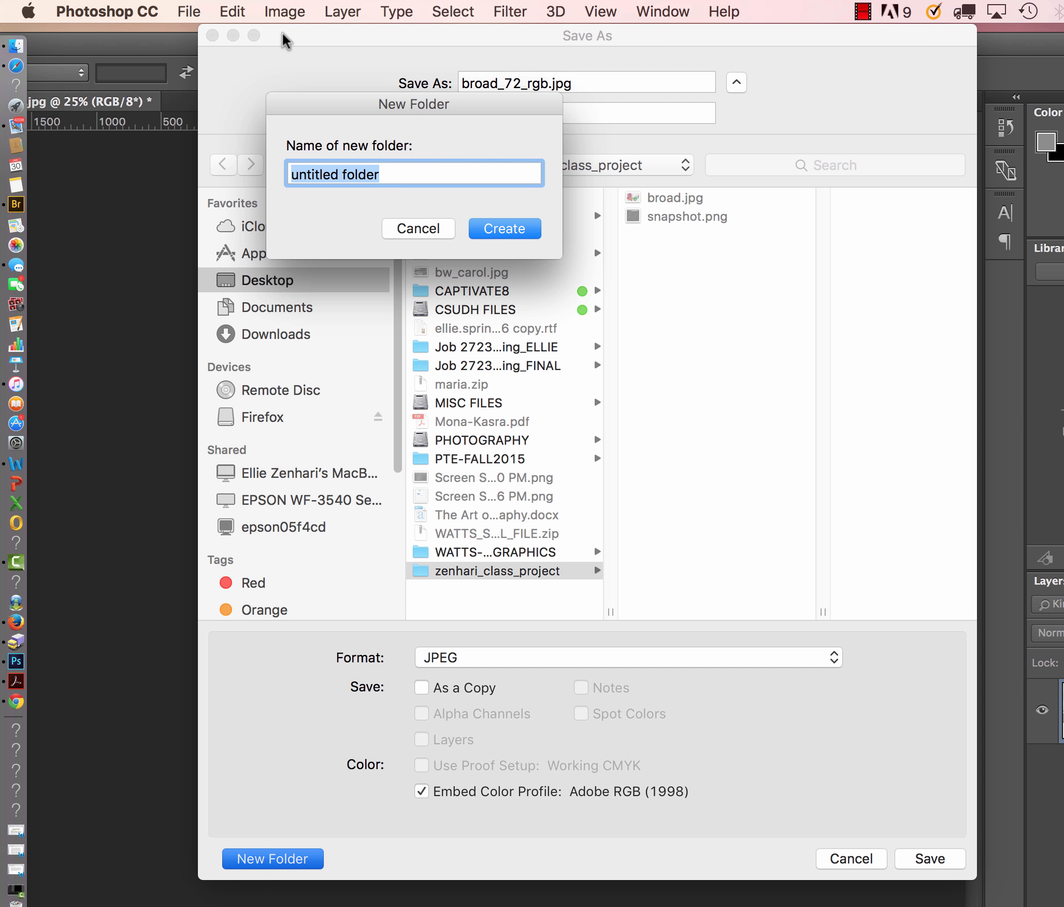
type("post")
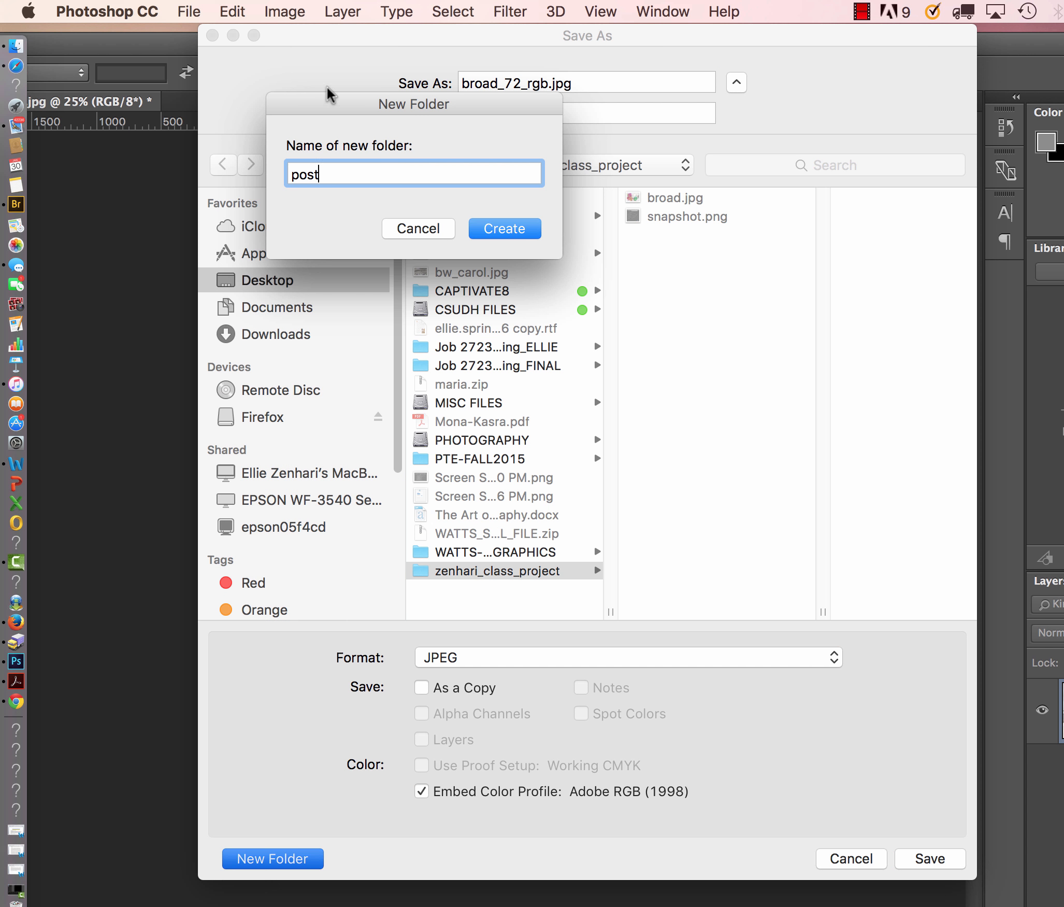
left_click(495, 228)
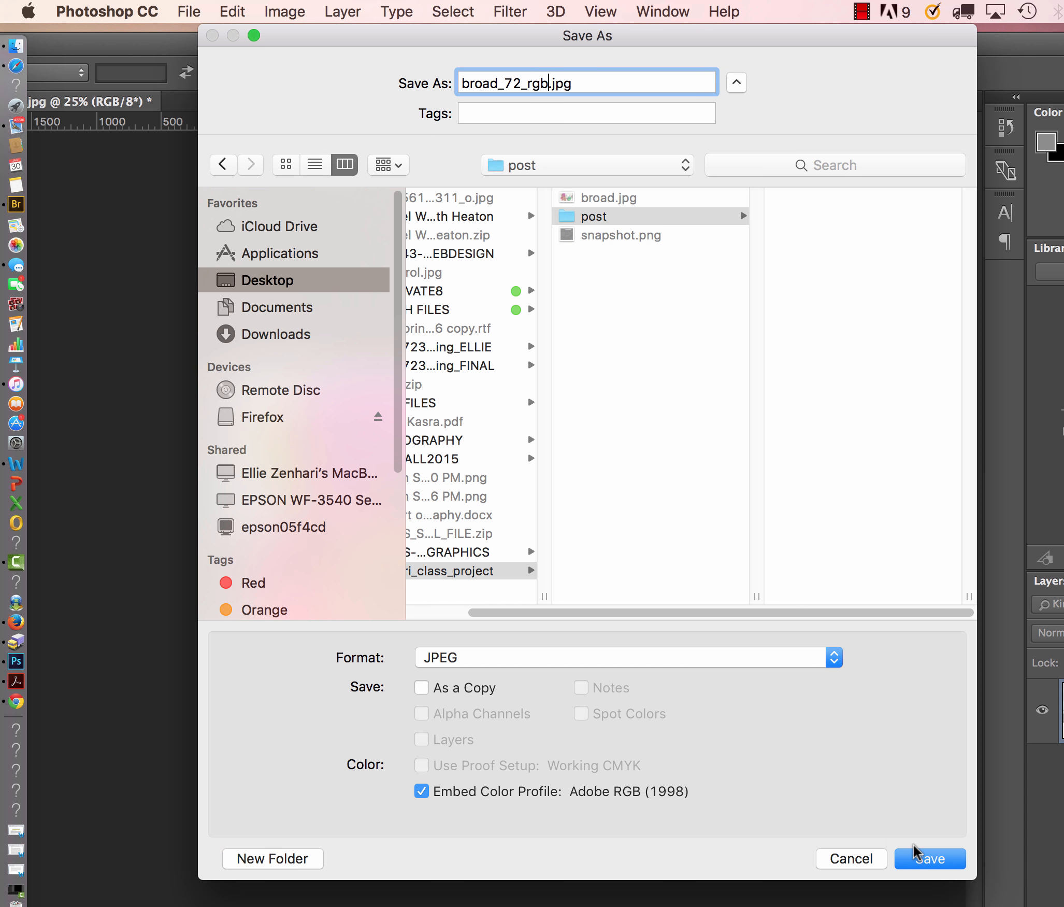
Change the file name to broad01_72_rgb.jpg and save the JPEG at Maximum quality 12 with progressive format.
left_click(499, 84)
type("01")
key("Return")
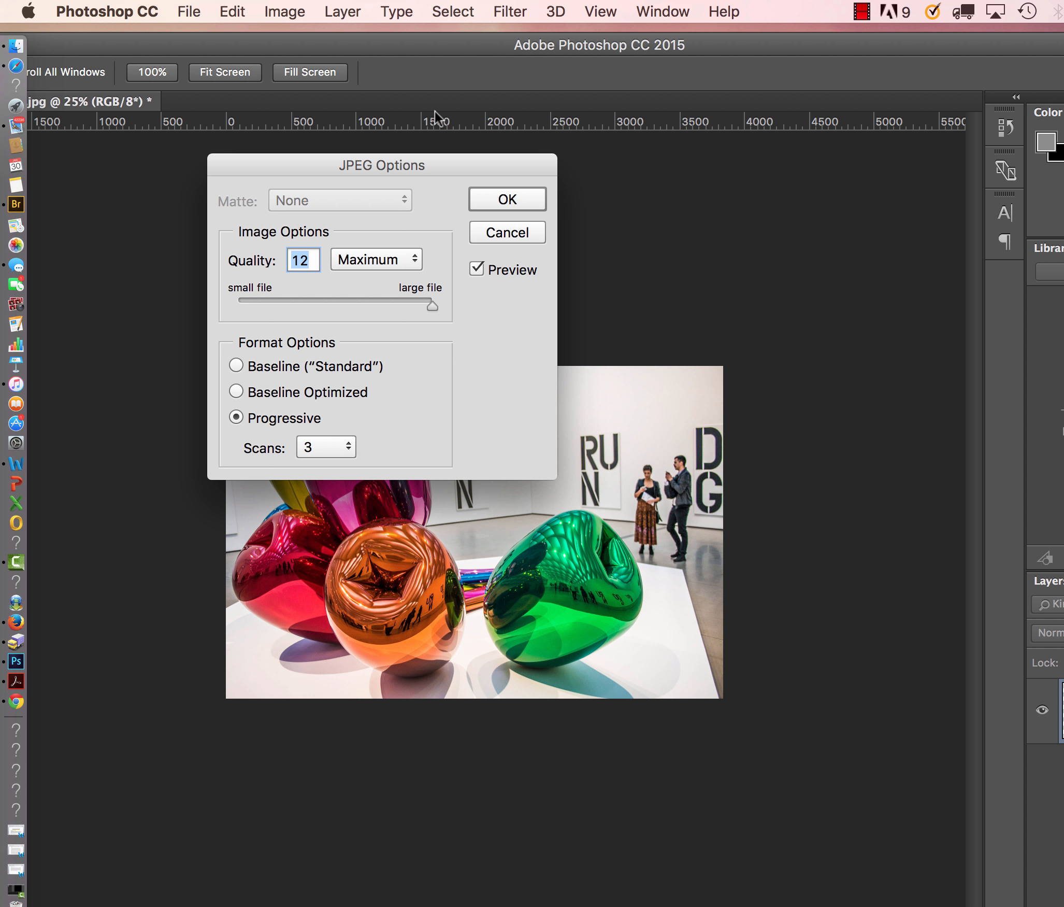
key("Return")
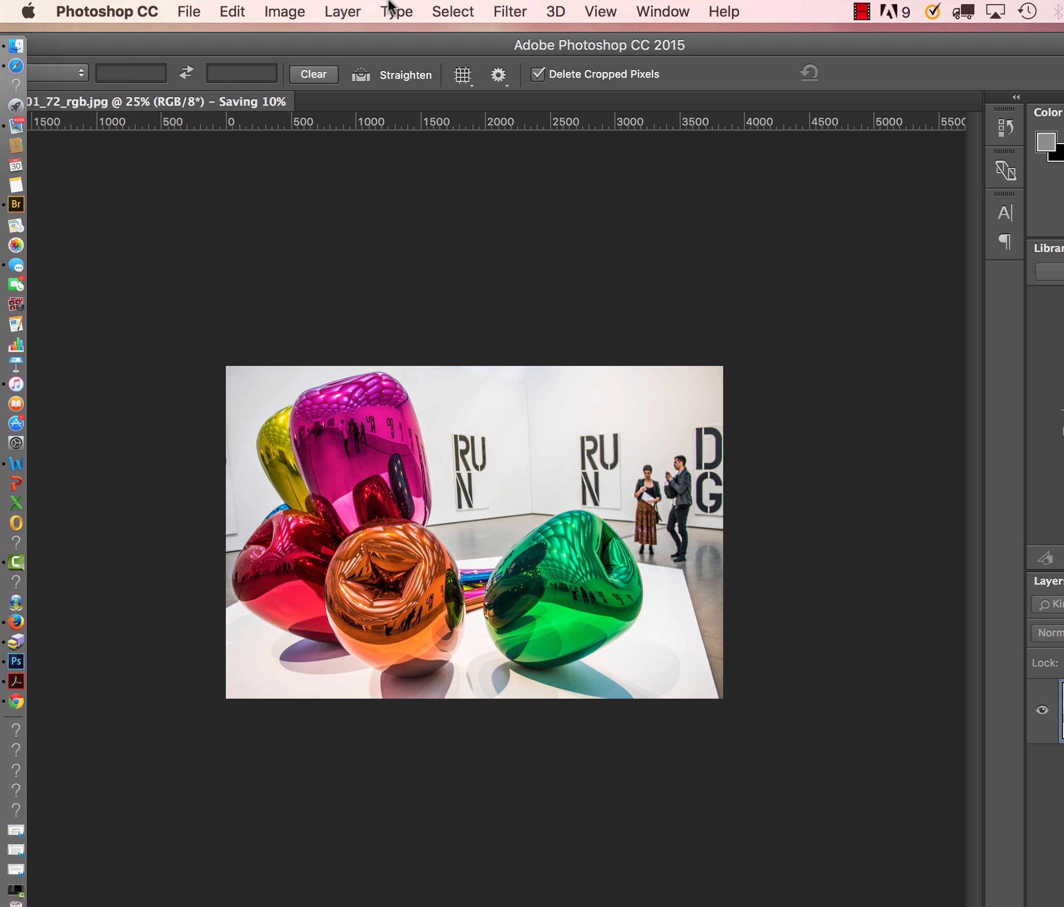
Open the class project folder in column view, check the details of broad01_72_rgb.jpg in the post folder, and close the window.
left_click_drag(399, 43, 427, 474)
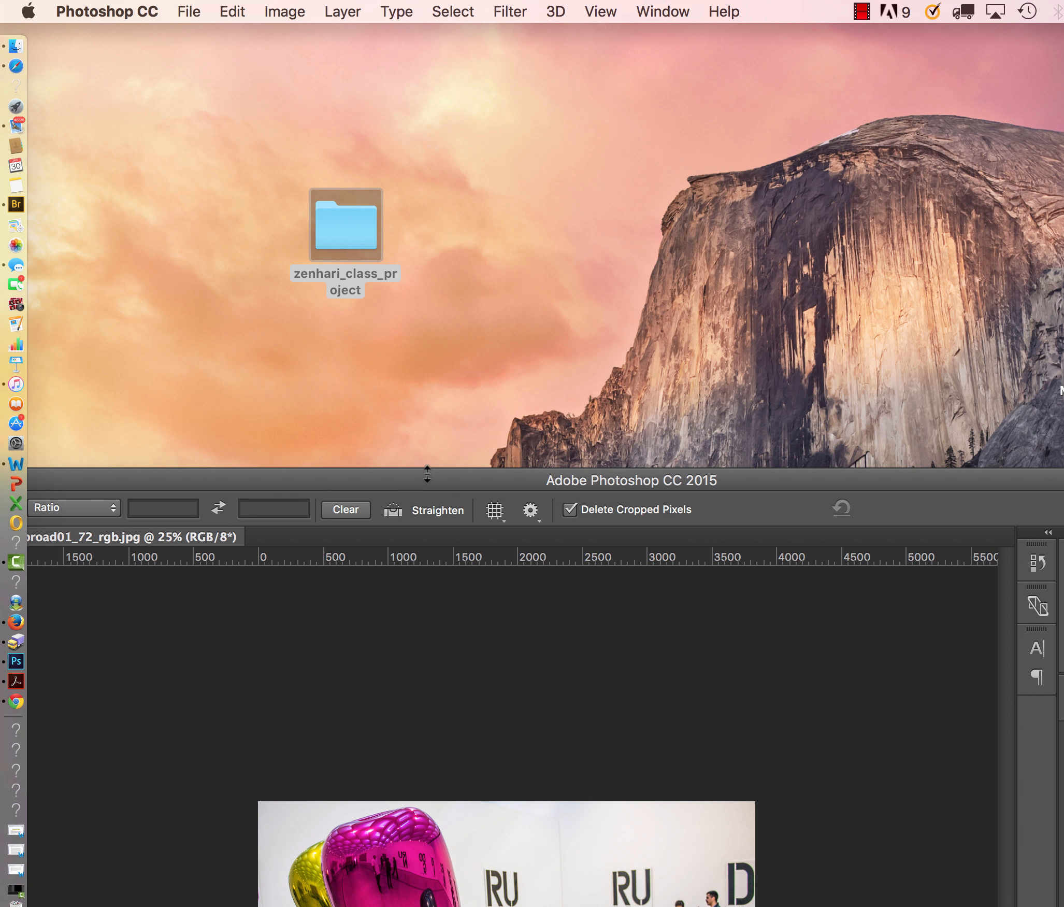
double_click(356, 222)
left_click_drag(478, 325, 432, 156)
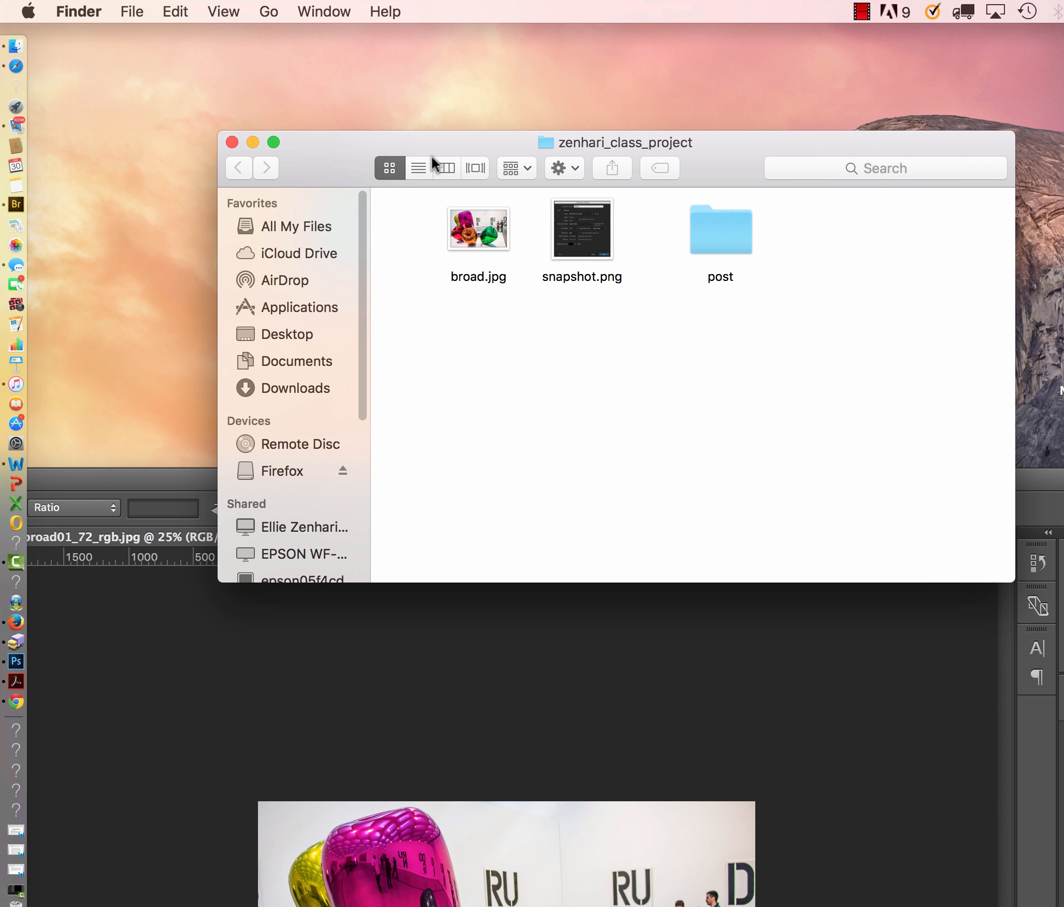
left_click(446, 168)
left_click(617, 218)
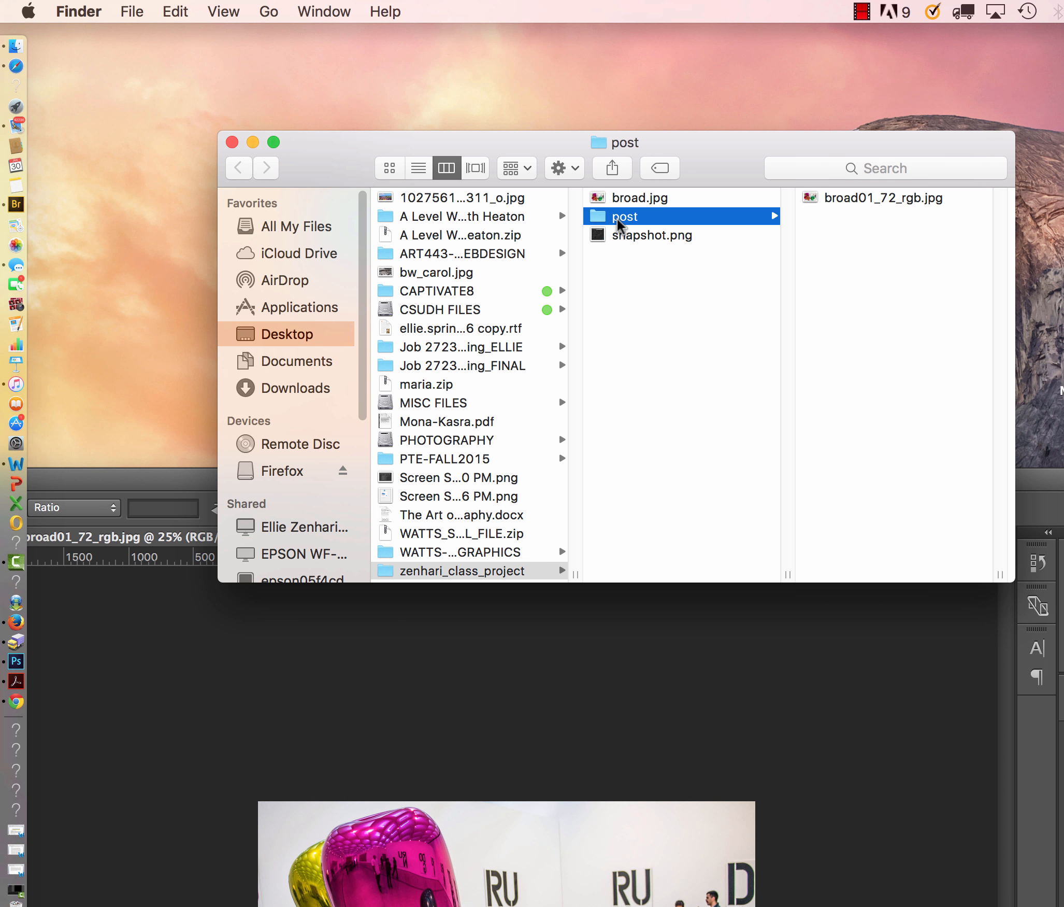
left_click(825, 198)
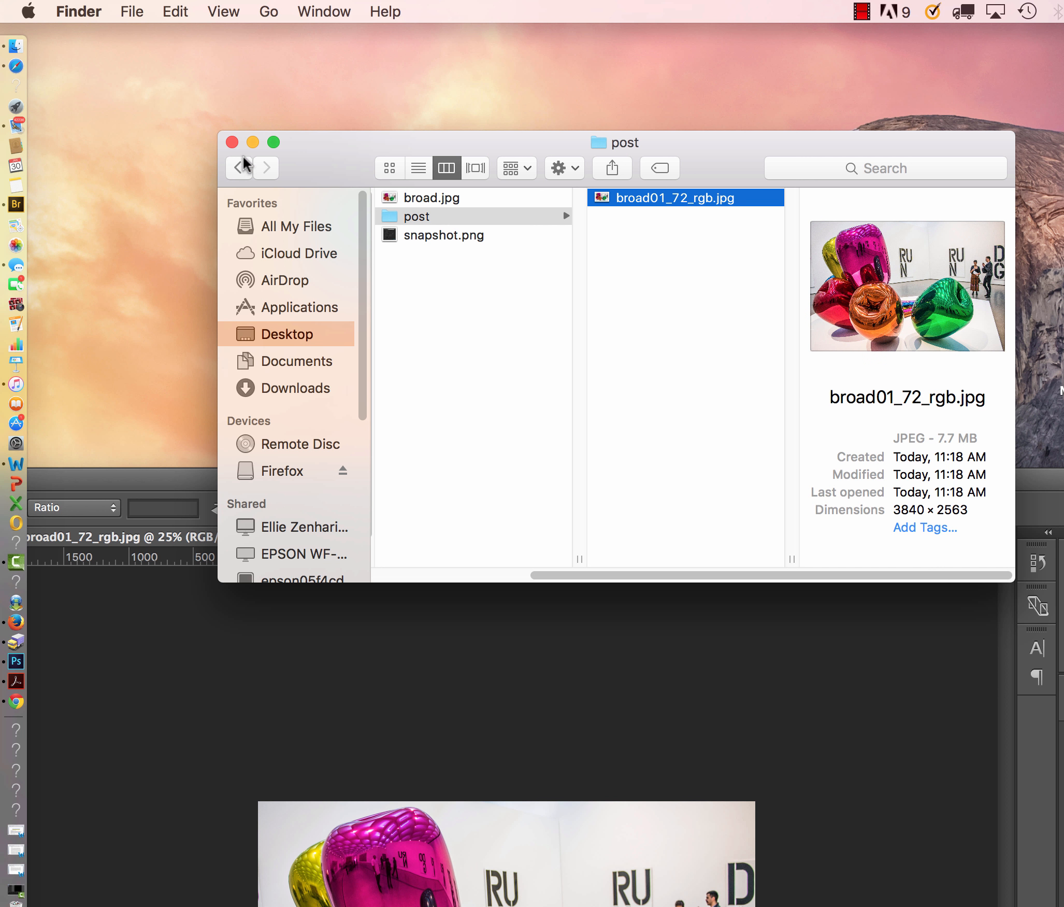
left_click(233, 143)
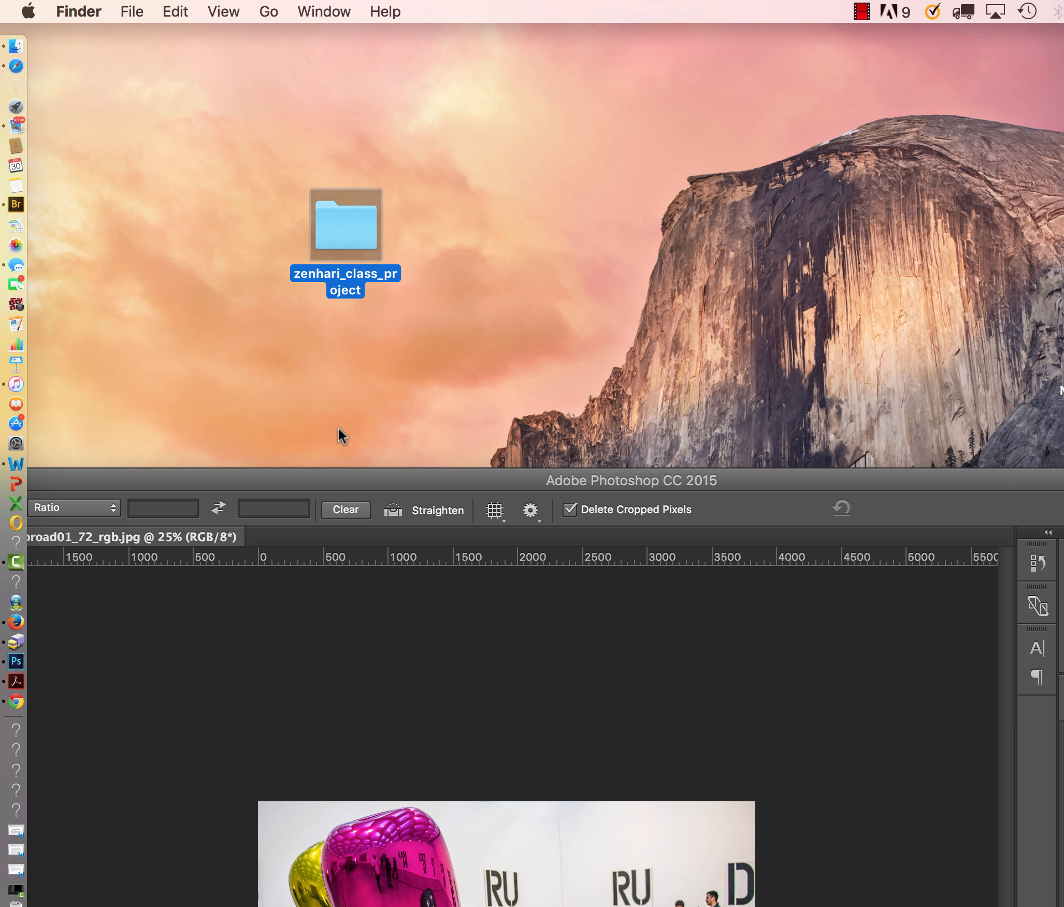
Switch to Photoshop and export the image with Save for Web (Legacy) as a JPEG named broad02_72_rgb.jpg in the post folder.
left_click(346, 476)
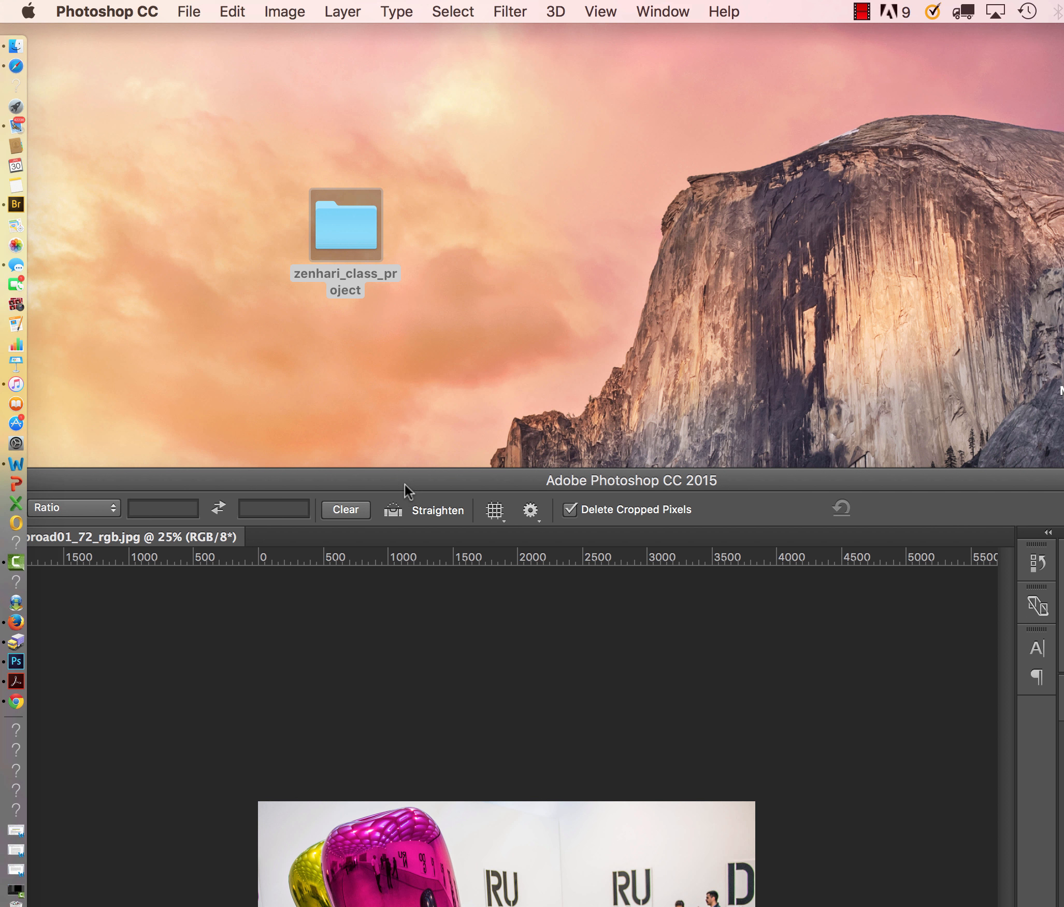
left_click_drag(404, 484, 425, 7)
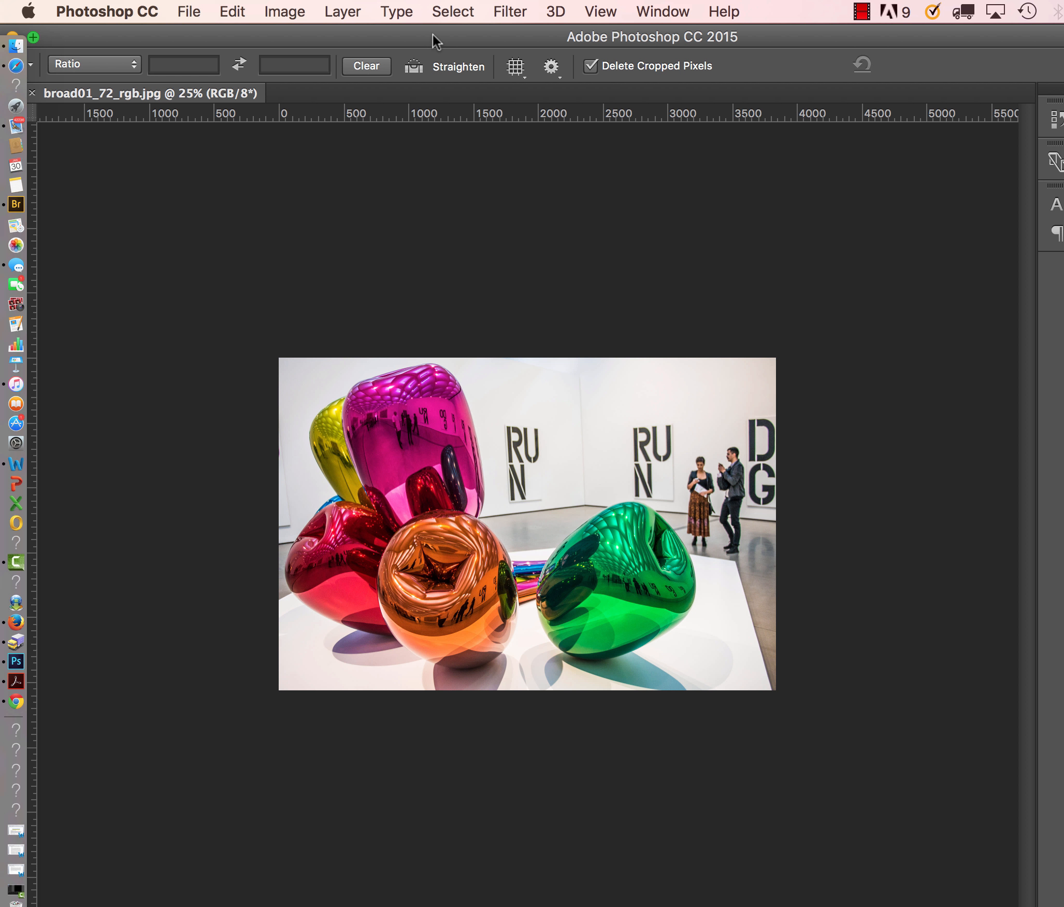
left_click(190, 12)
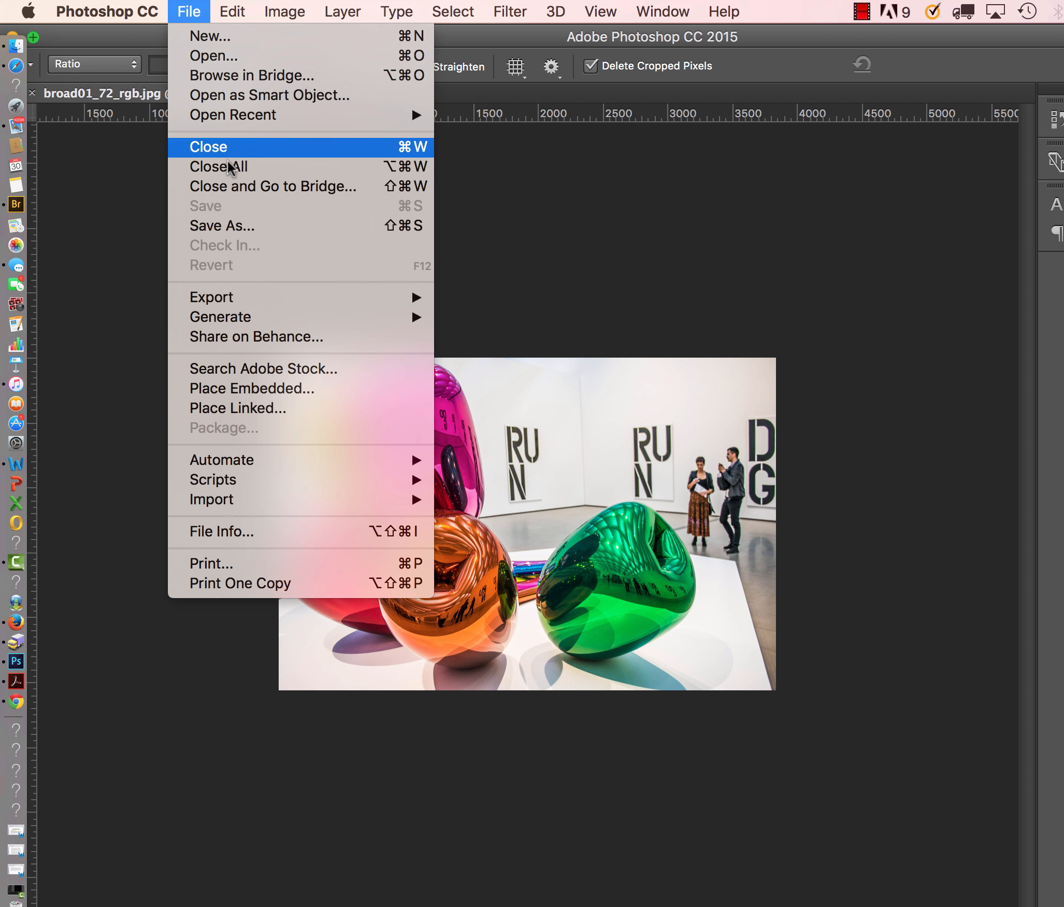
mouse_move(285, 298)
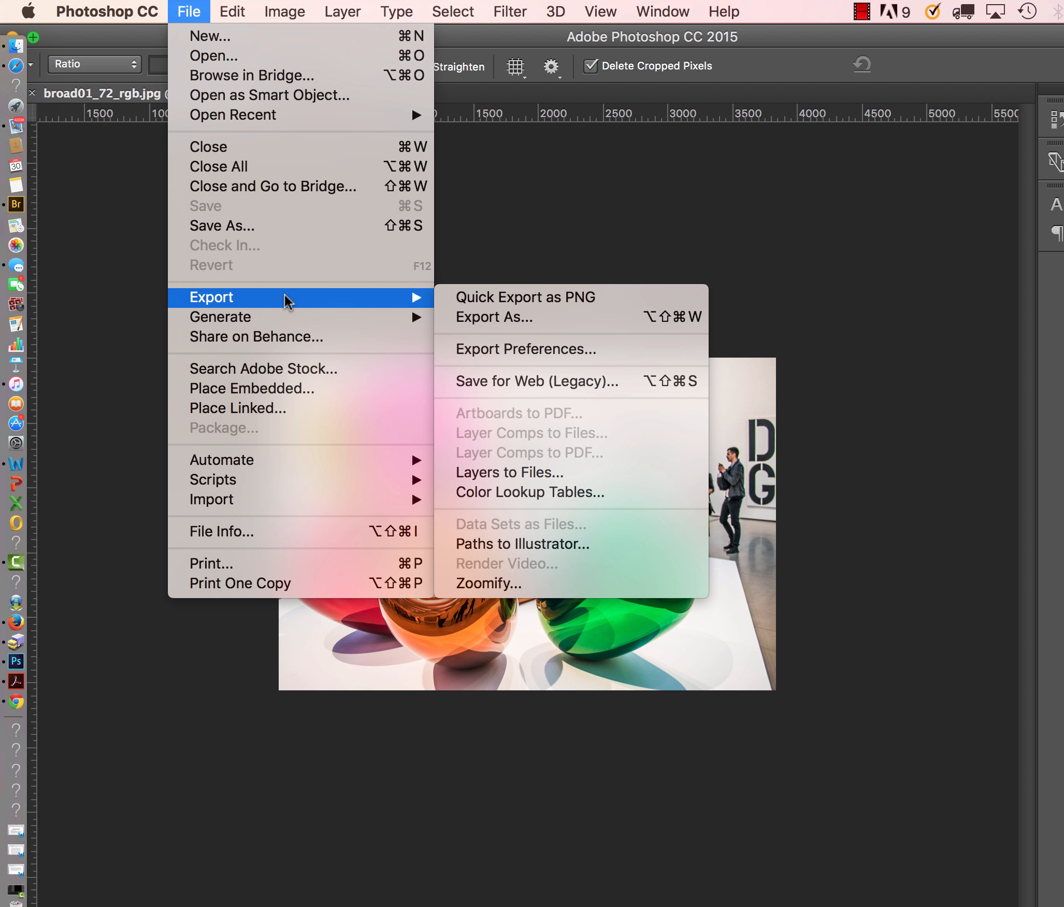
left_click(485, 389)
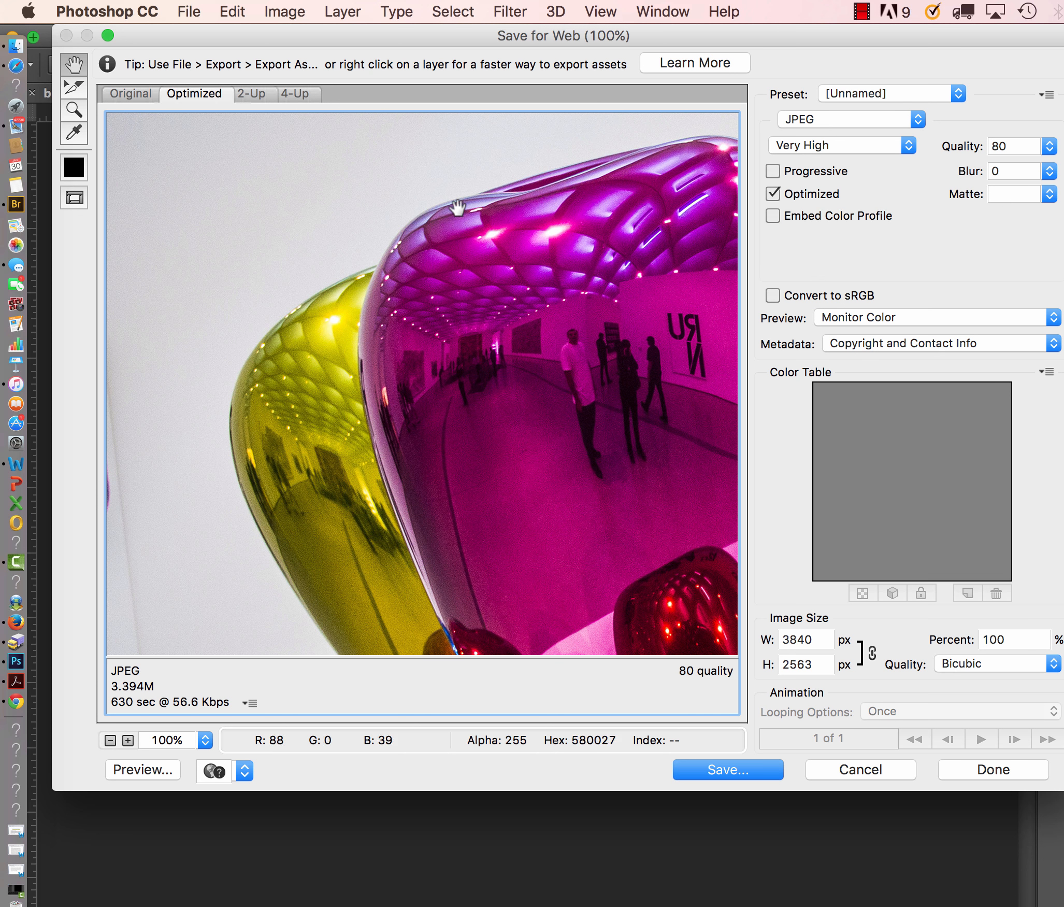
left_click_drag(469, 44, 441, 38)
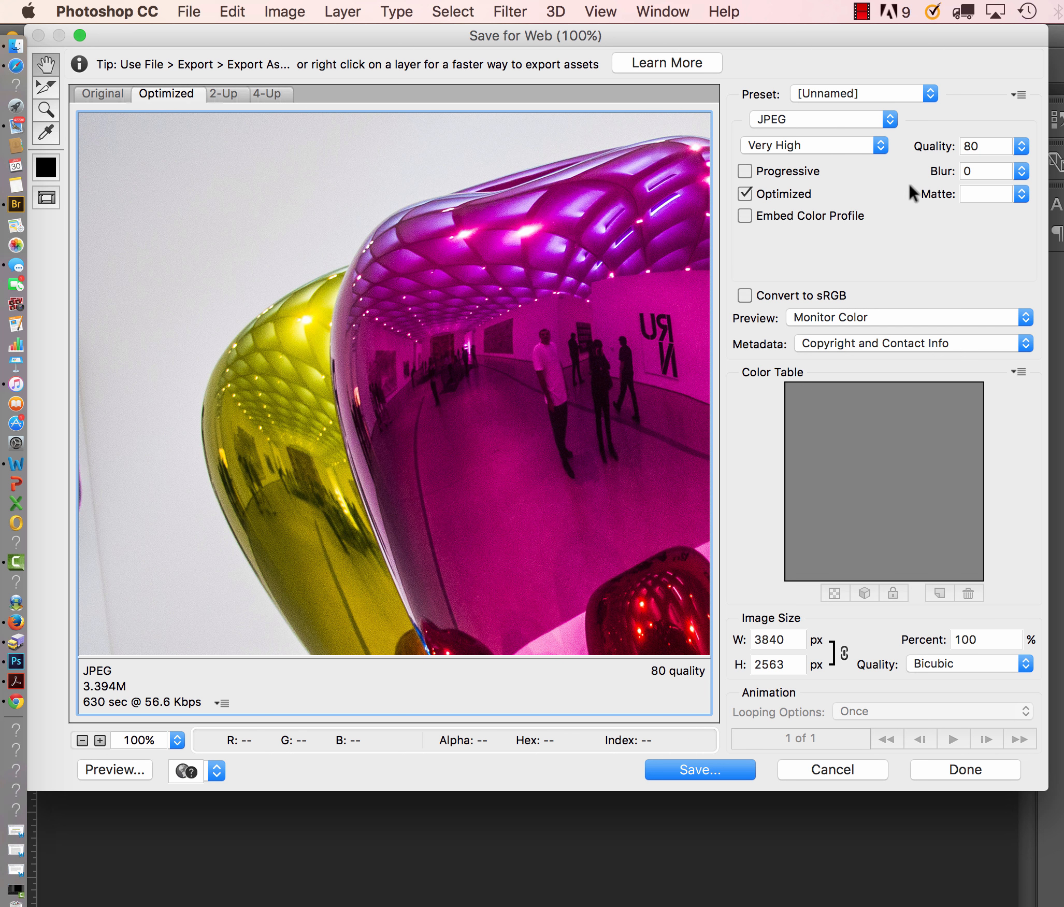
left_click(680, 772)
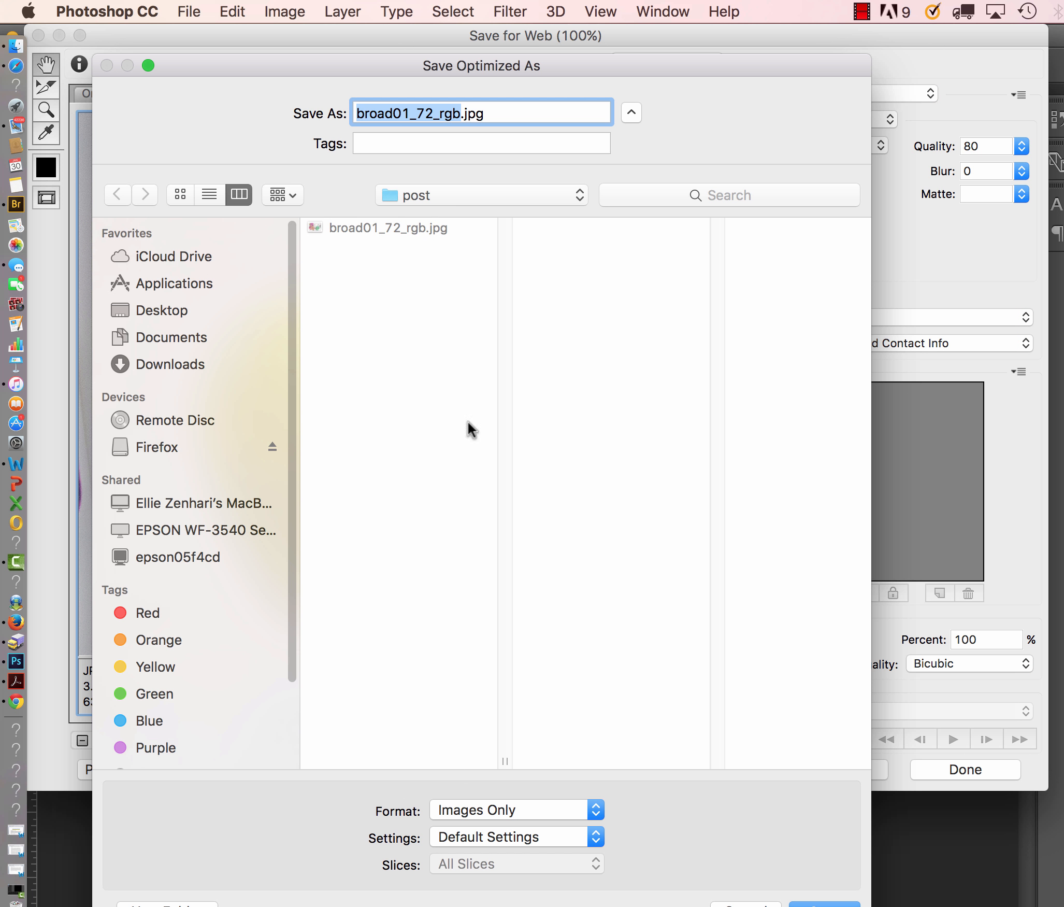
left_click(409, 114)
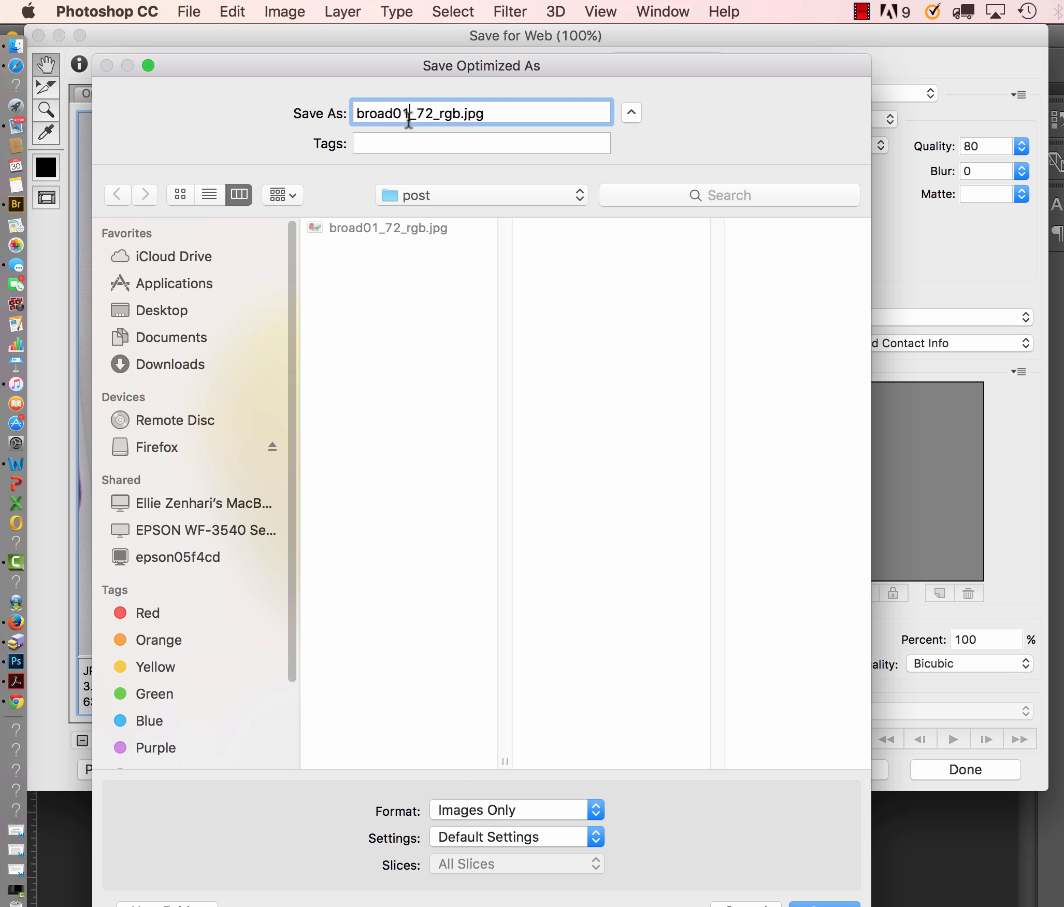
key("BackSpace")
type("2")
left_click(825, 903)
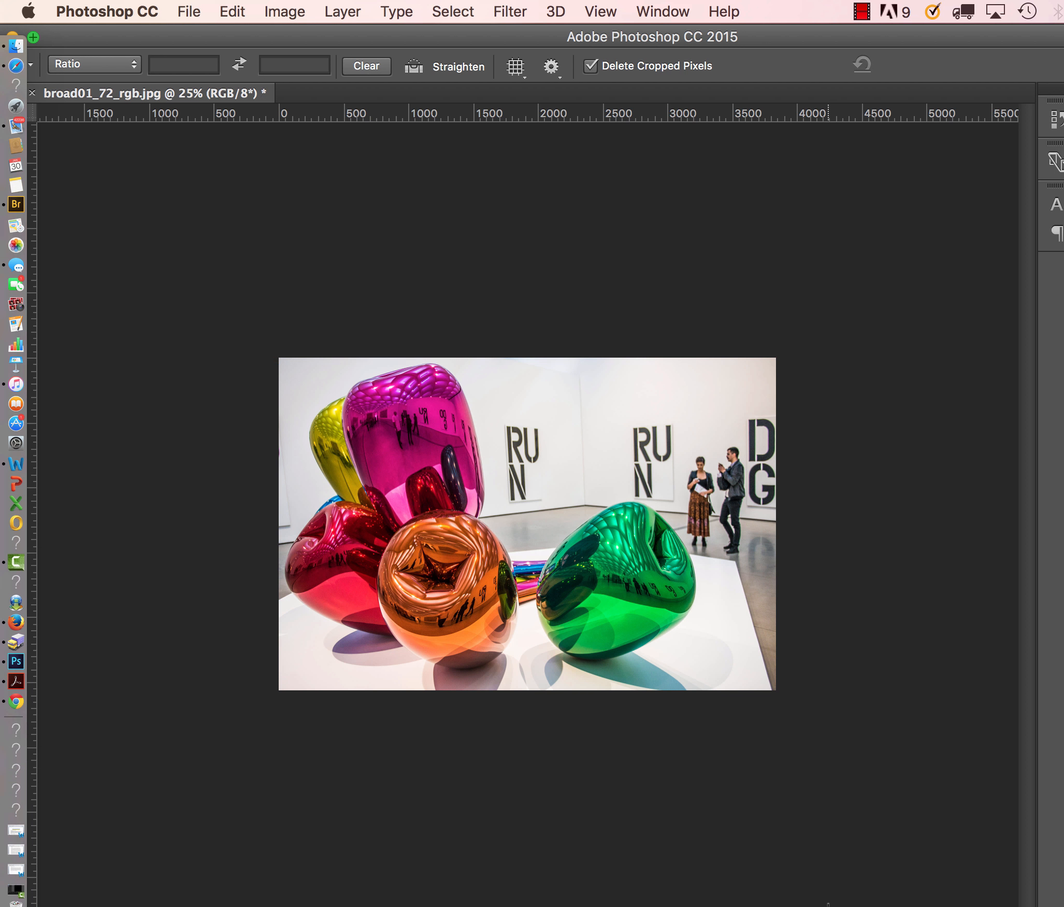
Open the post folder inside the class project folder, compare the details of broad01_72_rgb.jpg and broad02_72_rgb.jpg, and close the window.
left_click_drag(445, 48, 673, 666)
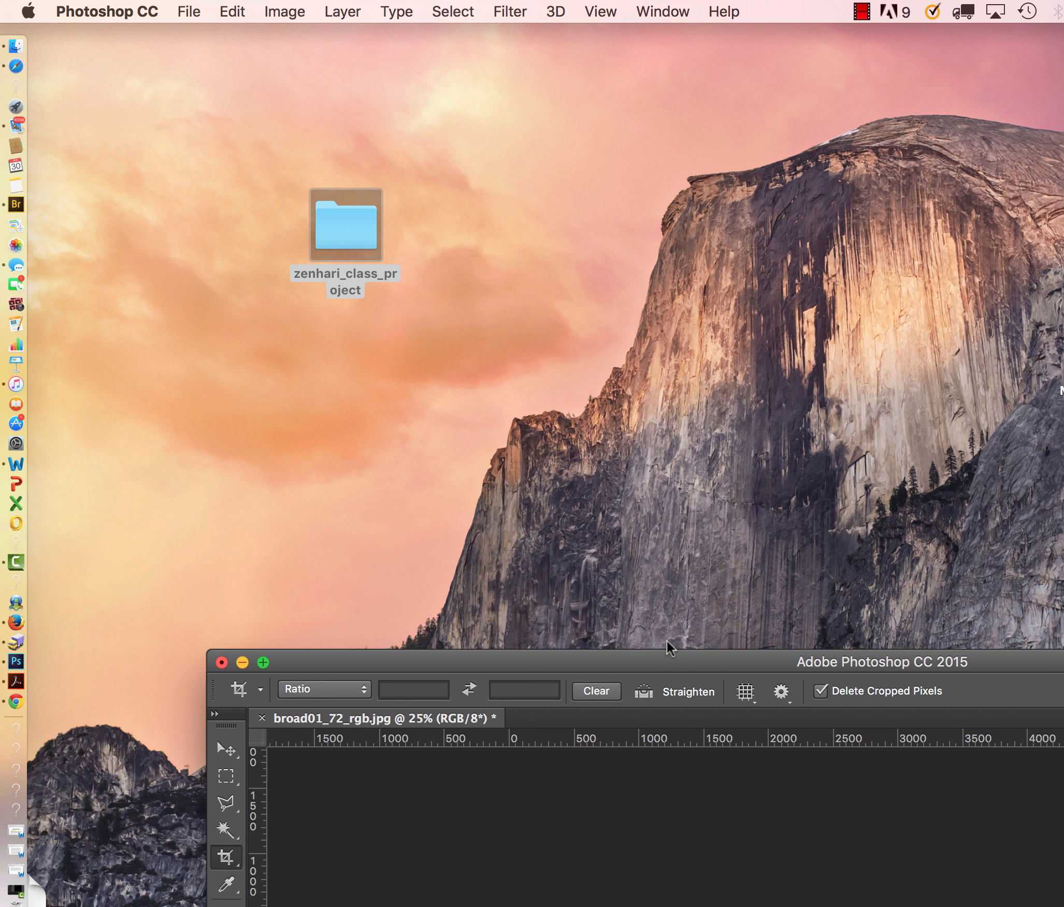
double_click(345, 219)
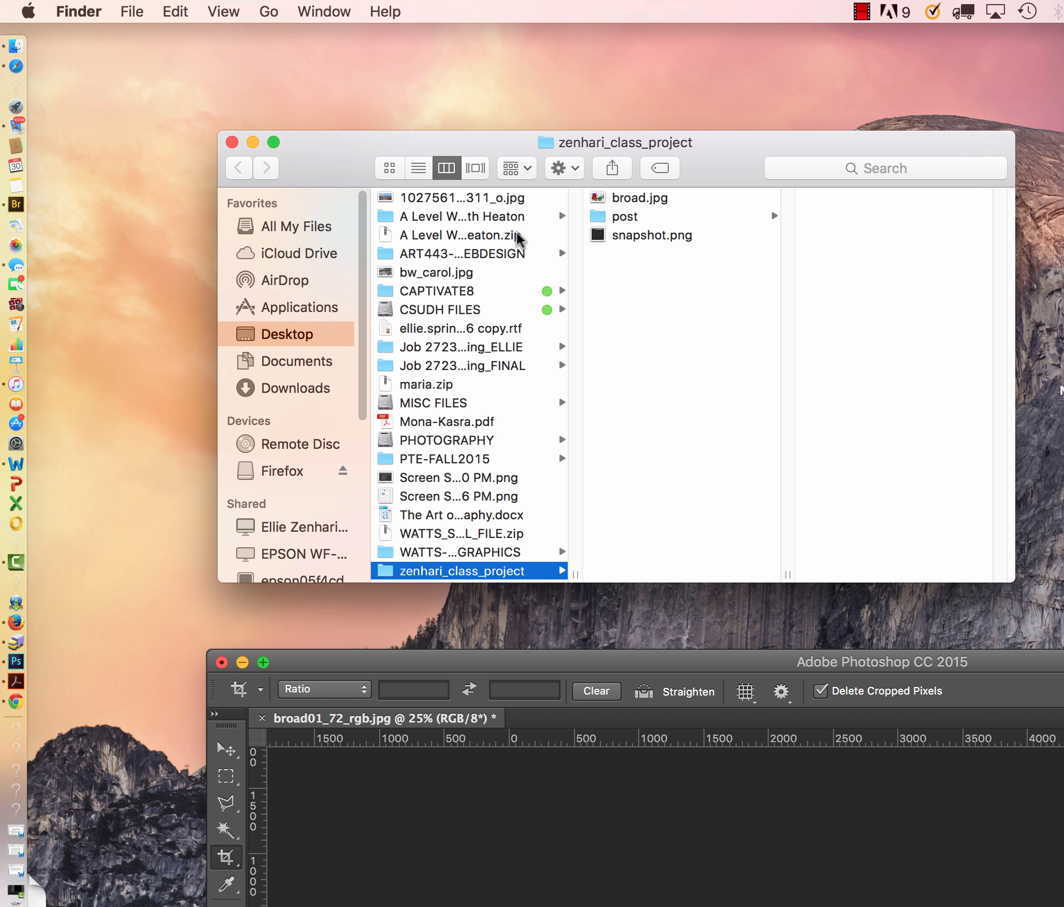
left_click(614, 217)
left_click_drag(700, 155, 466, 155)
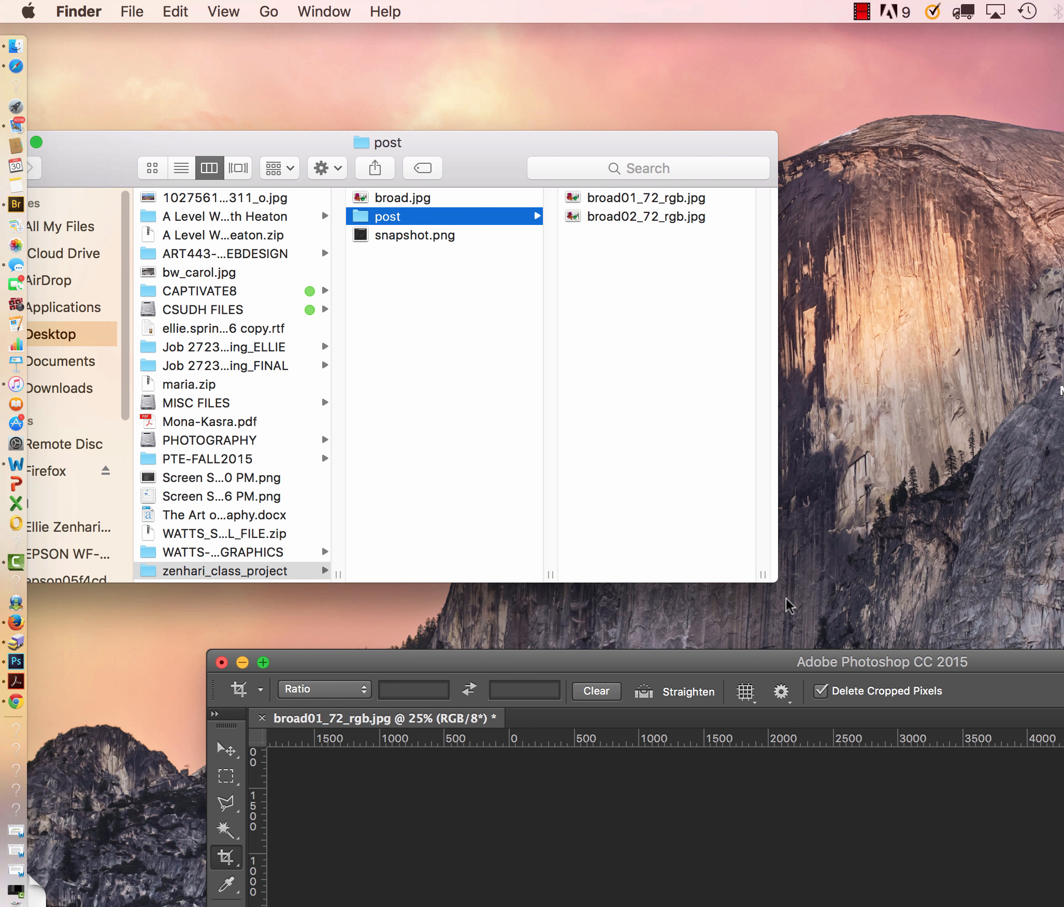
left_click_drag(777, 581, 844, 641)
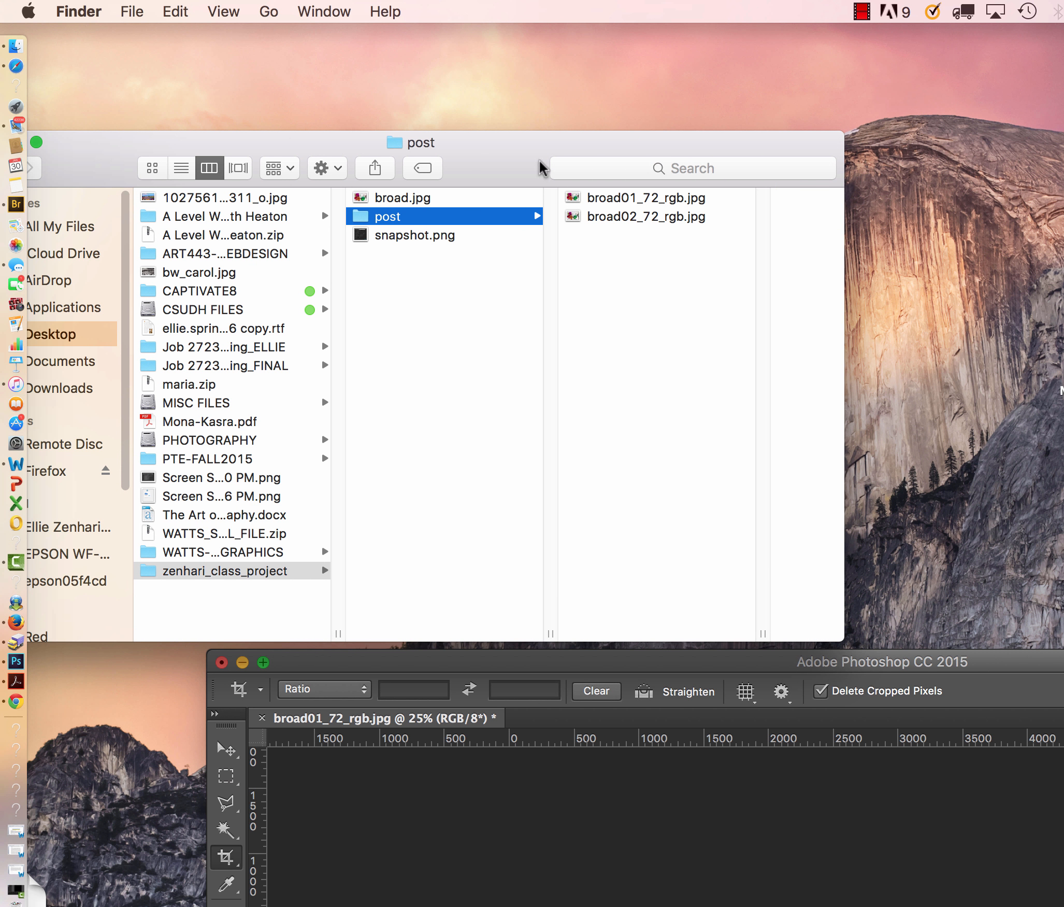
left_click(596, 197)
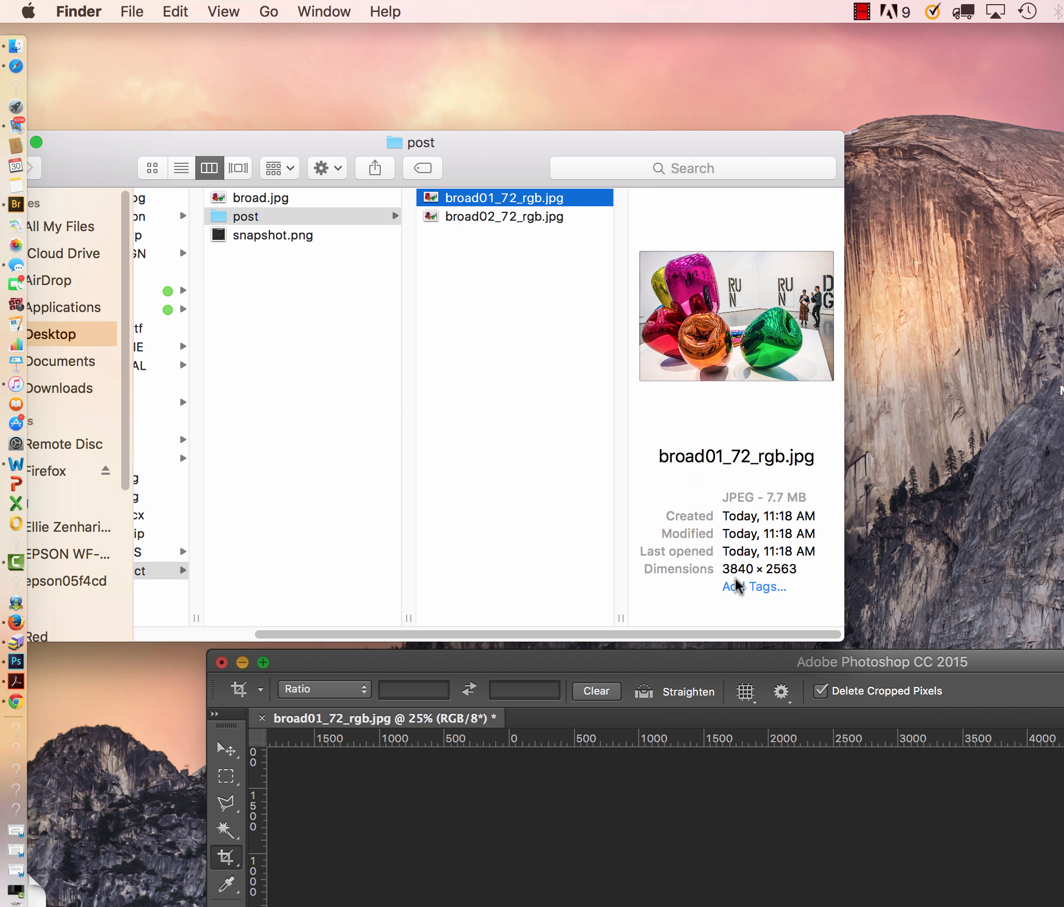
left_click(523, 218)
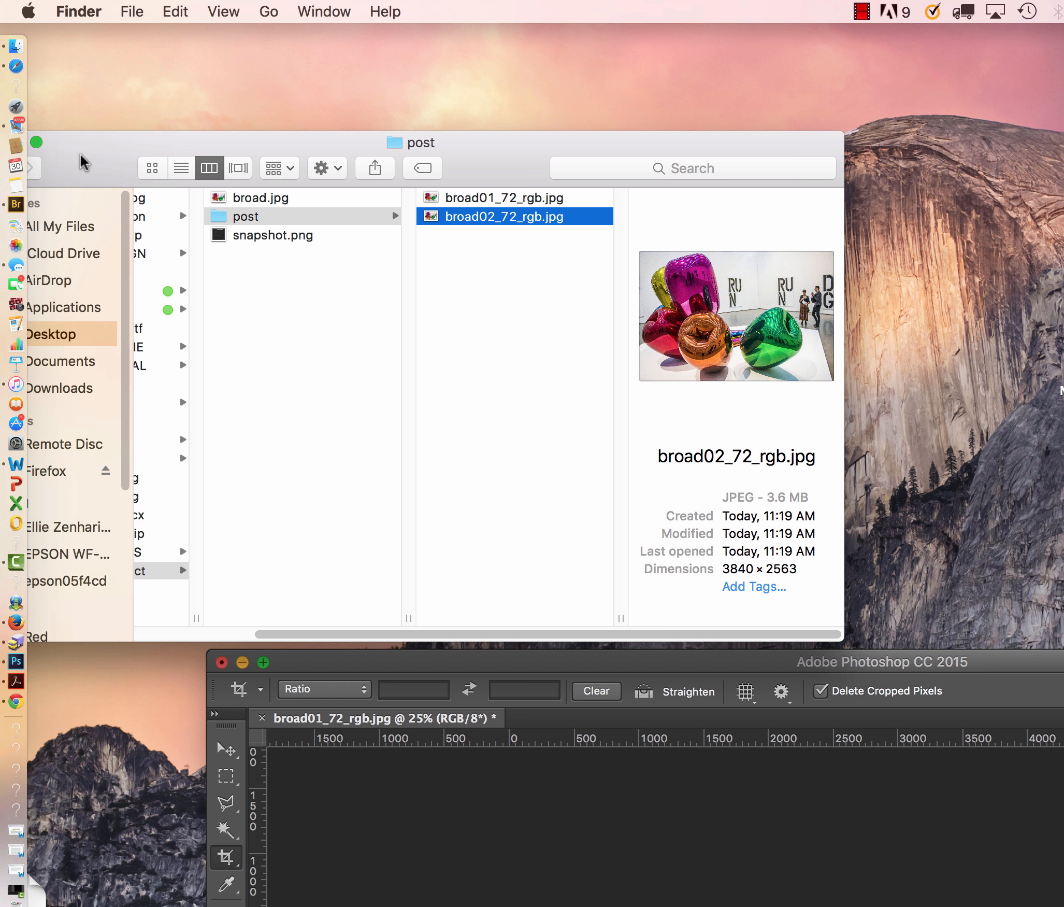
left_click_drag(83, 161, 190, 159)
left_click(94, 143)
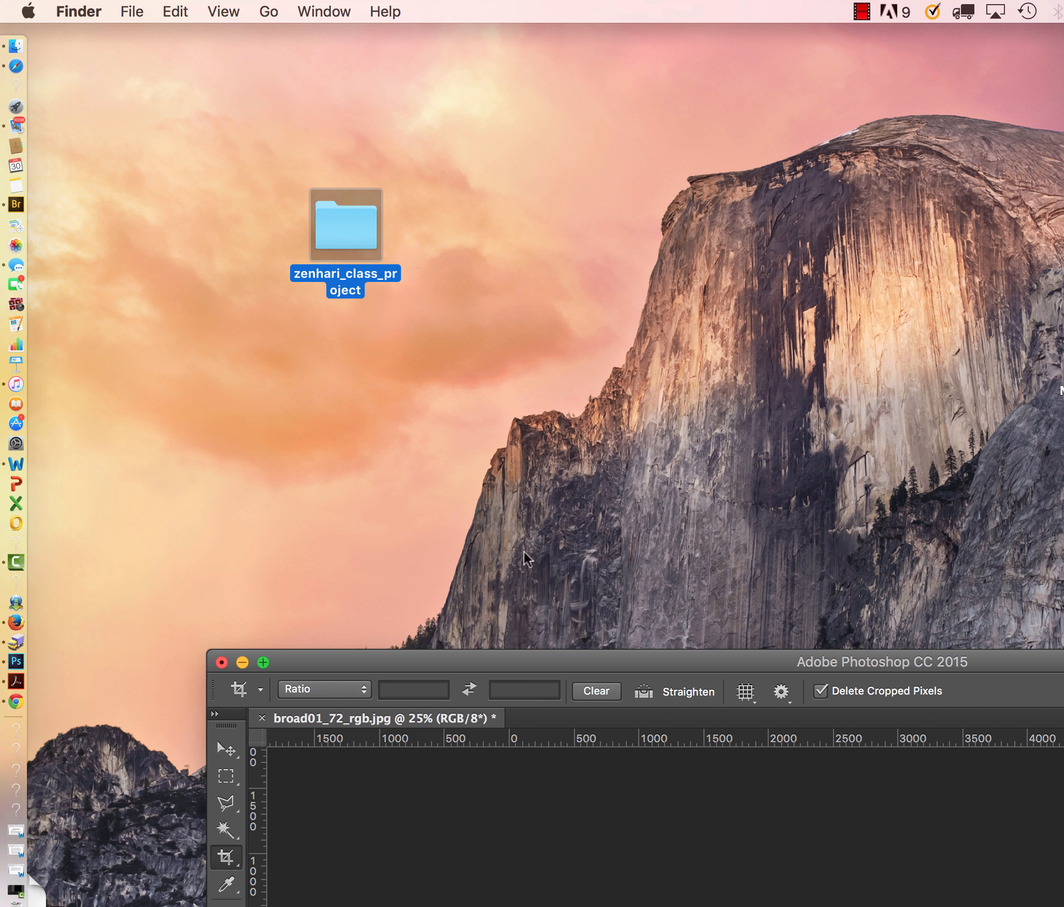
Return to Photoshop and resize the image to a width of 2840 pixels with proportions linked.
left_click(545, 665)
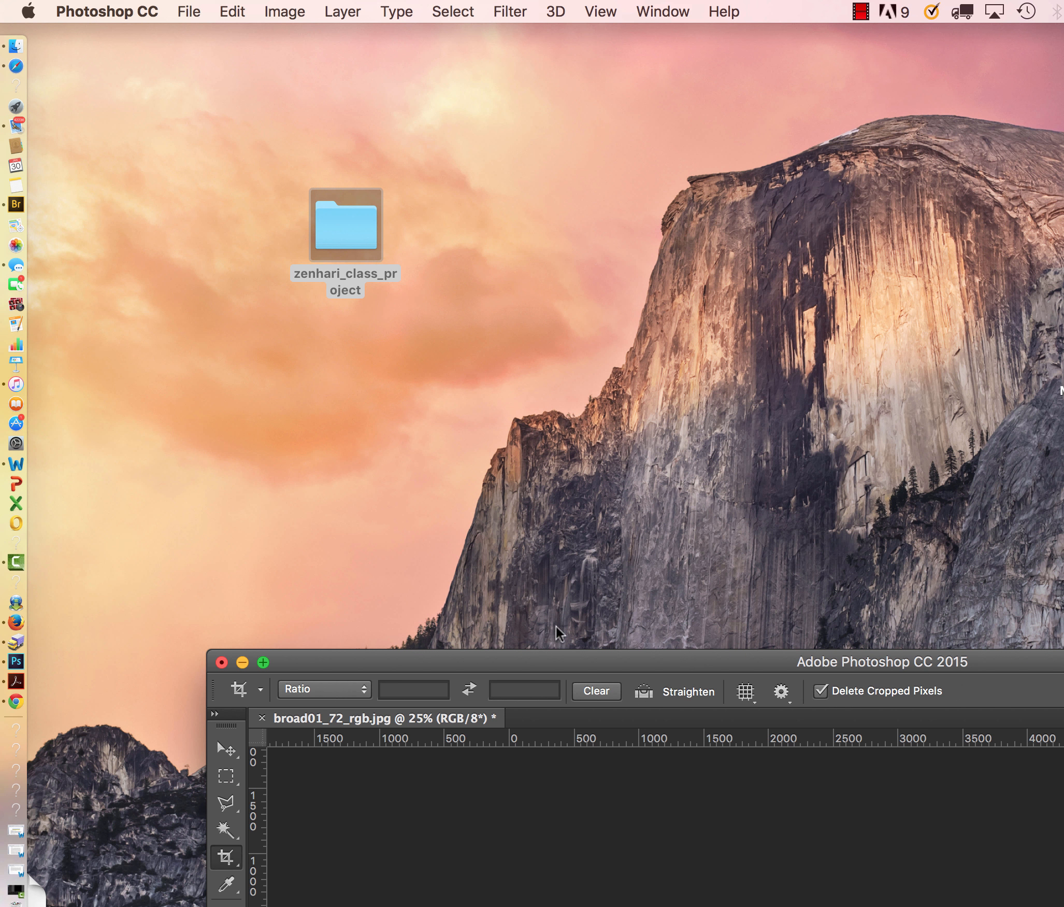
left_click_drag(566, 663, 327, 6)
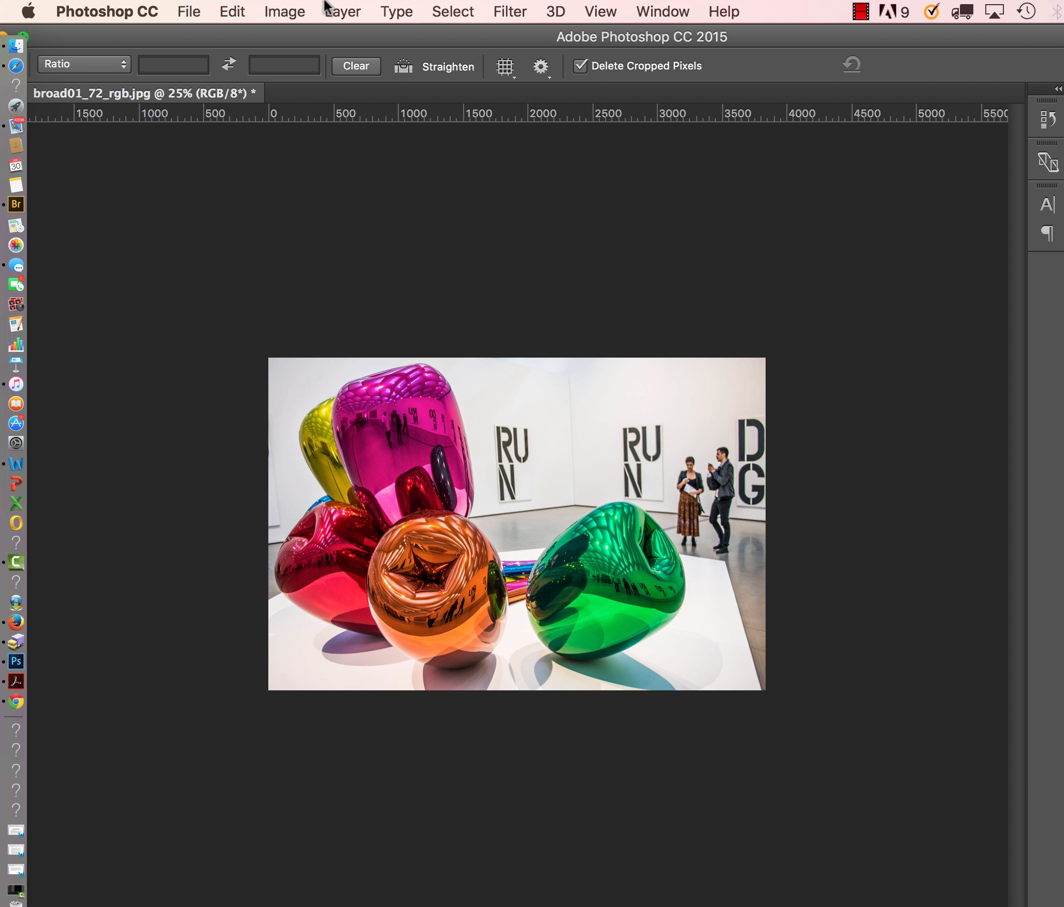
left_click(280, 16)
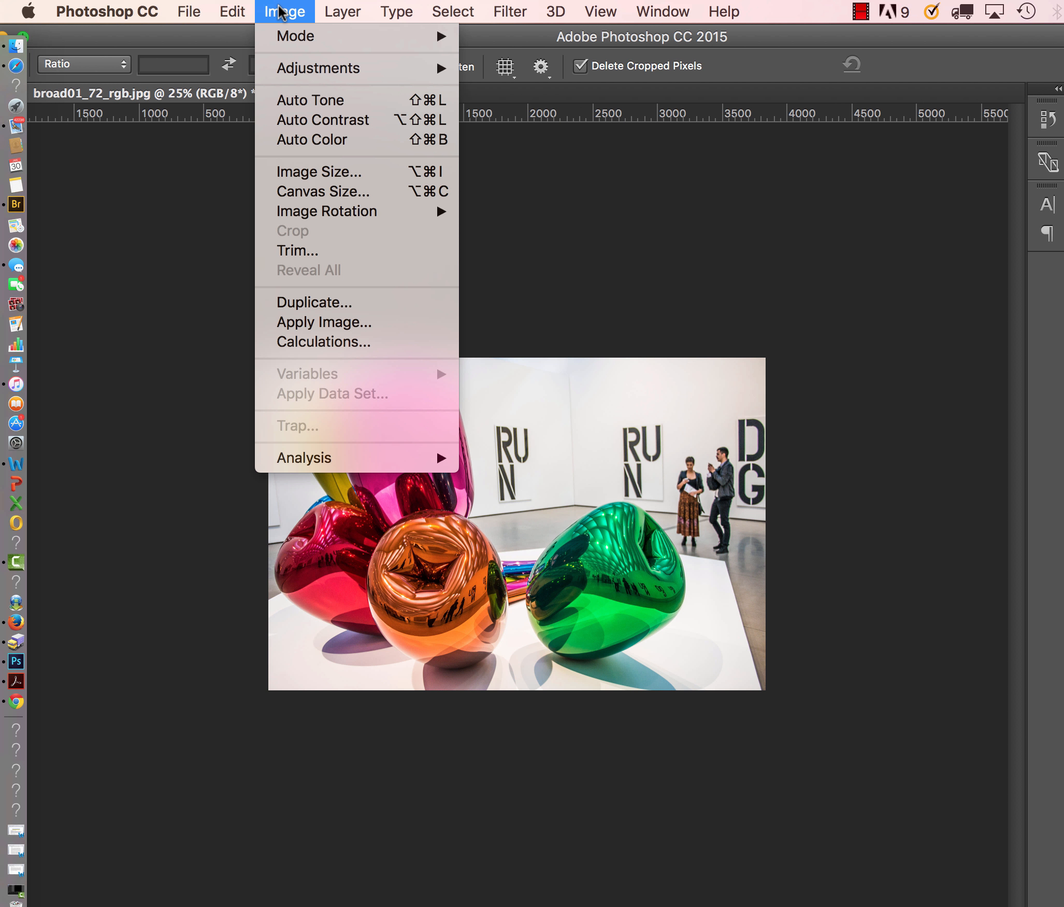
left_click(317, 177)
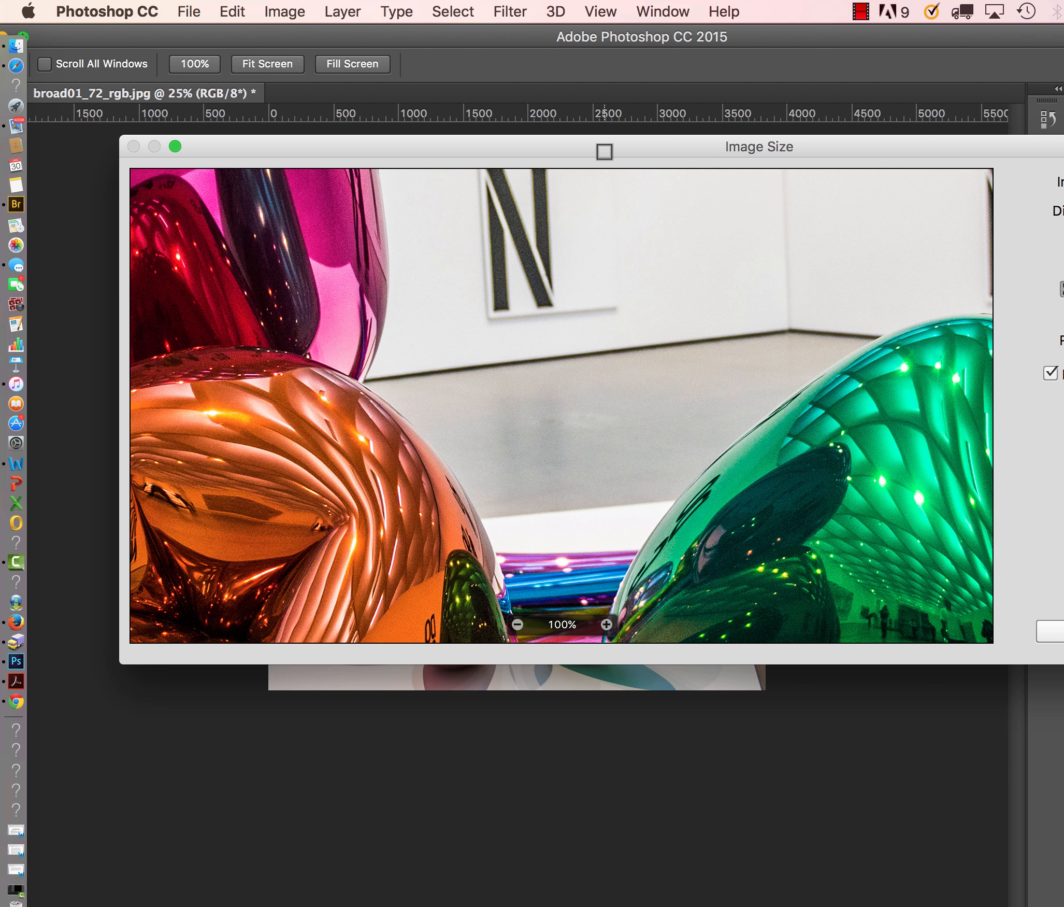
left_click_drag(604, 151, 291, 118)
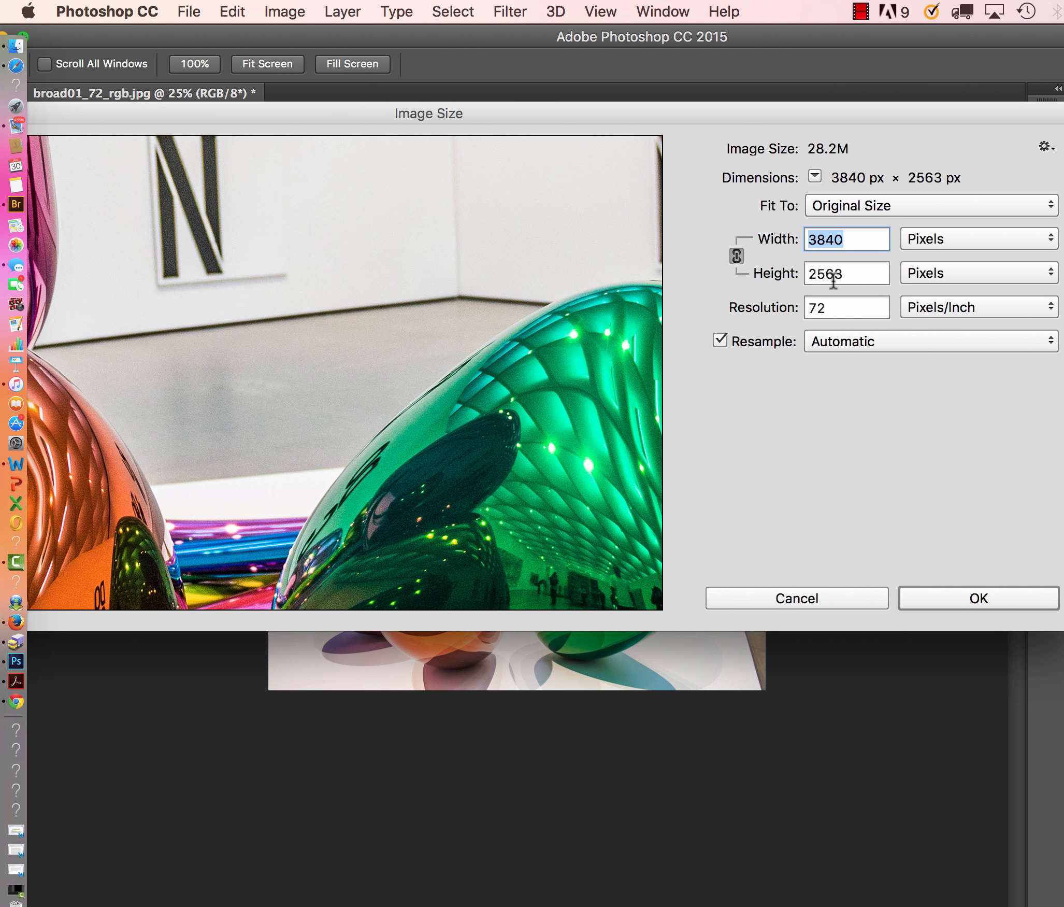
left_click(815, 242)
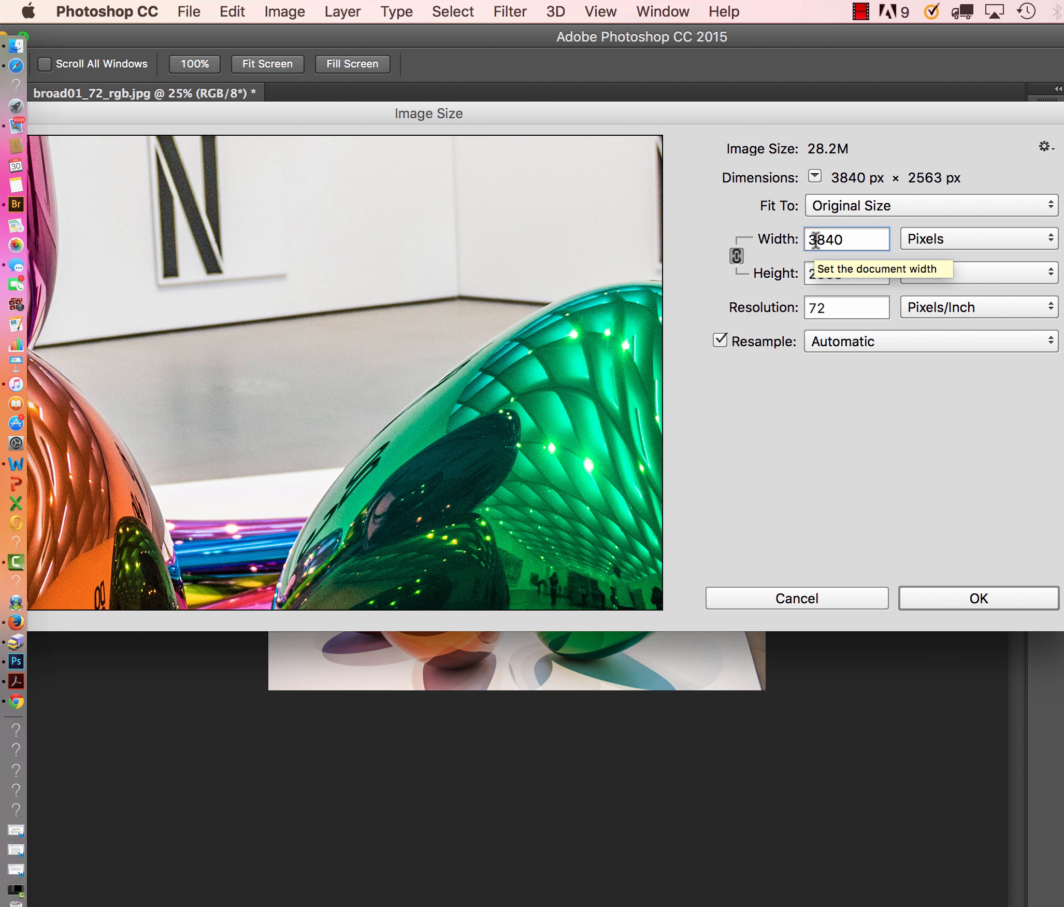
left_click_drag(815, 239, 793, 239)
type("2")
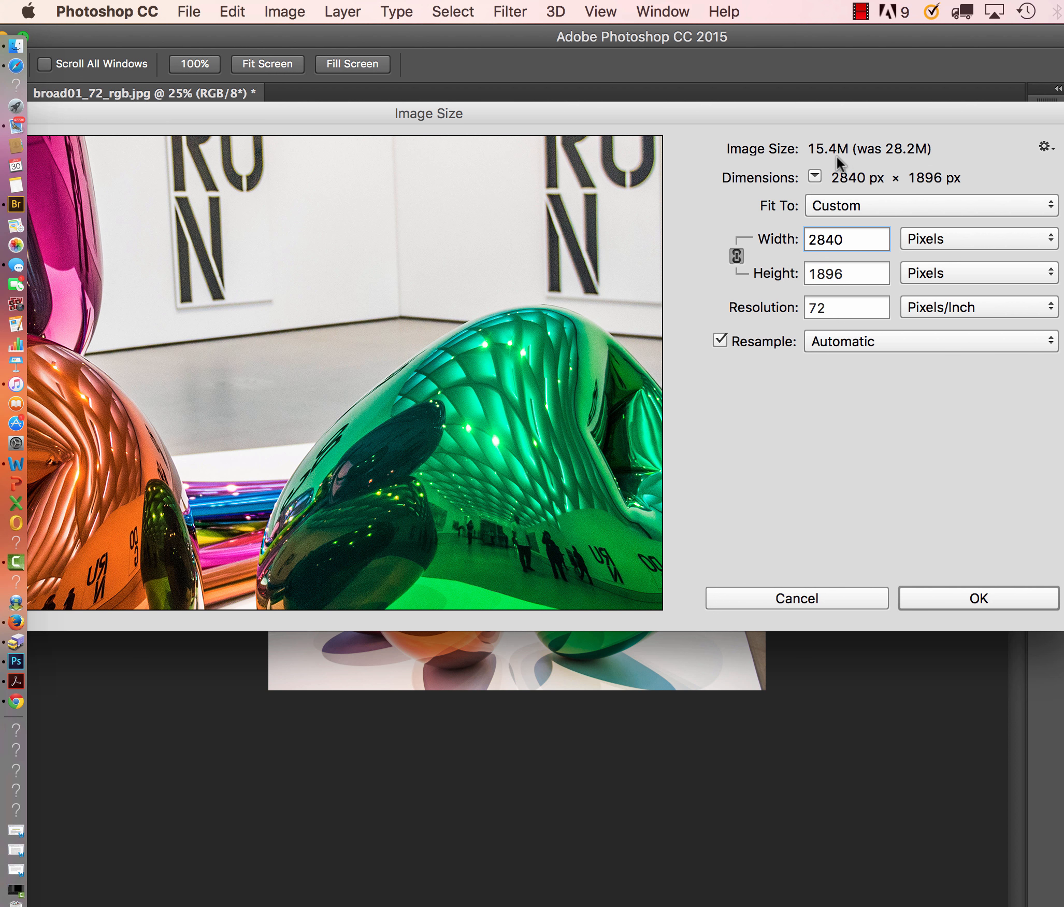
left_click(980, 601)
Save the image as a progressive JPEG named broad03_72_rgb.jpg in the post folder, at a quality below Maximum 12.
left_click(187, 12)
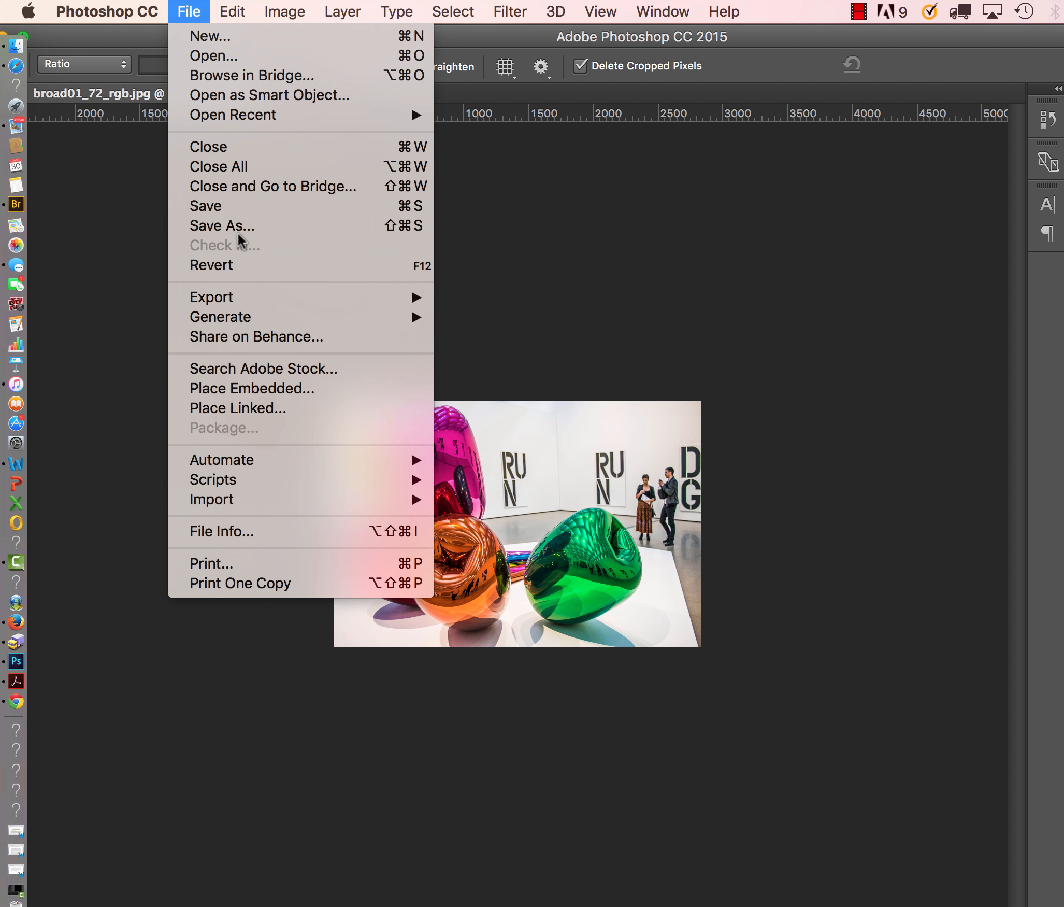
left_click(237, 226)
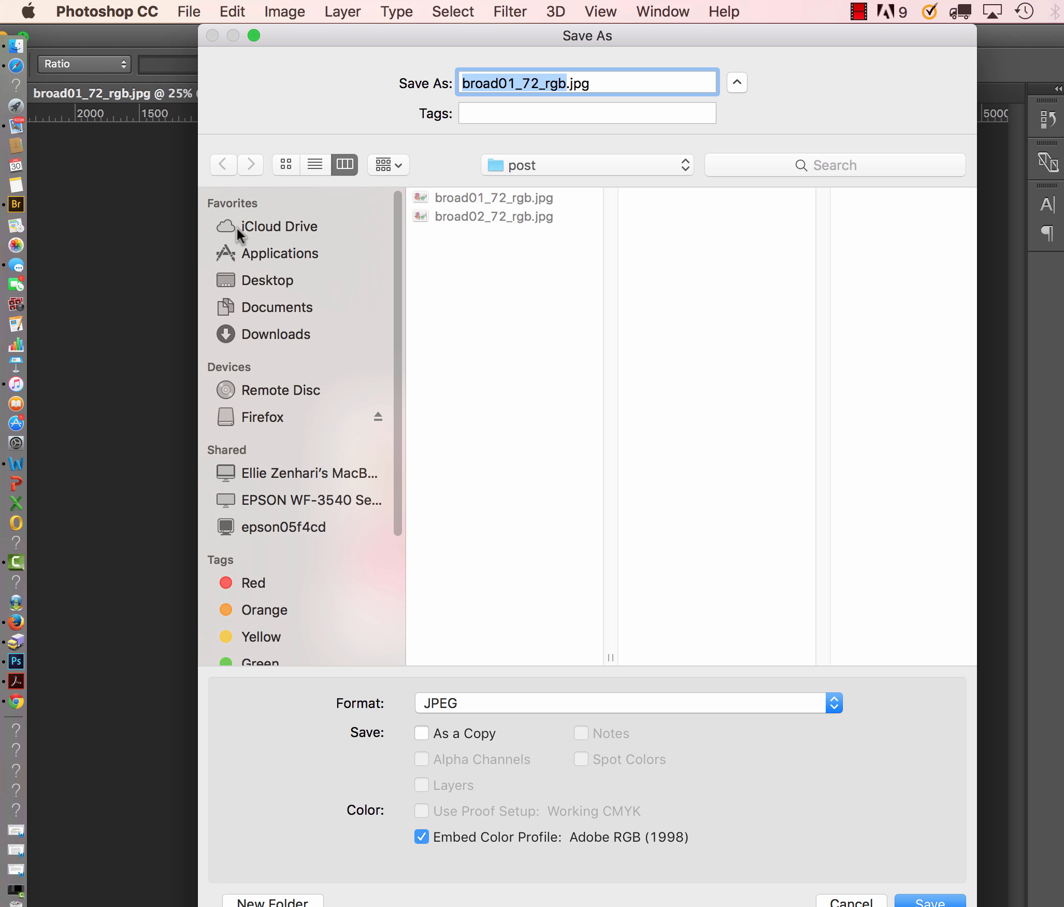
left_click(512, 86)
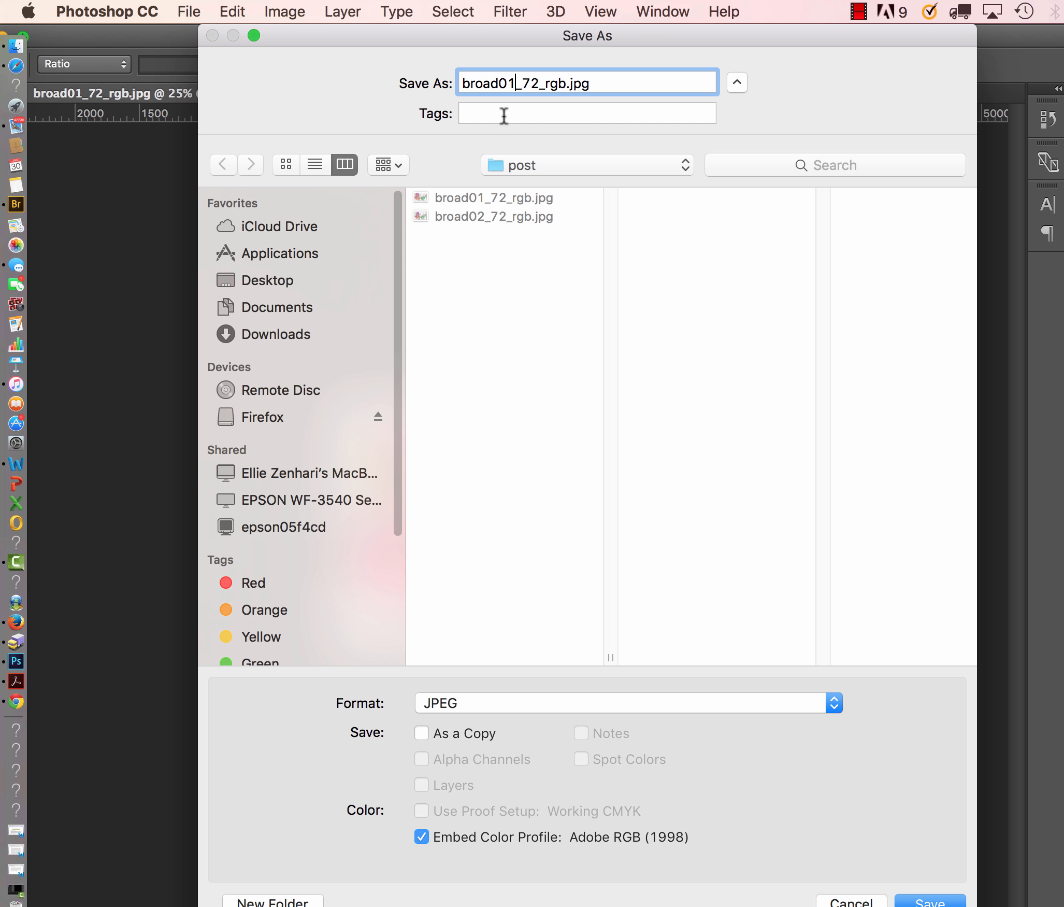
key("BackSpace")
type("3")
left_click(925, 901)
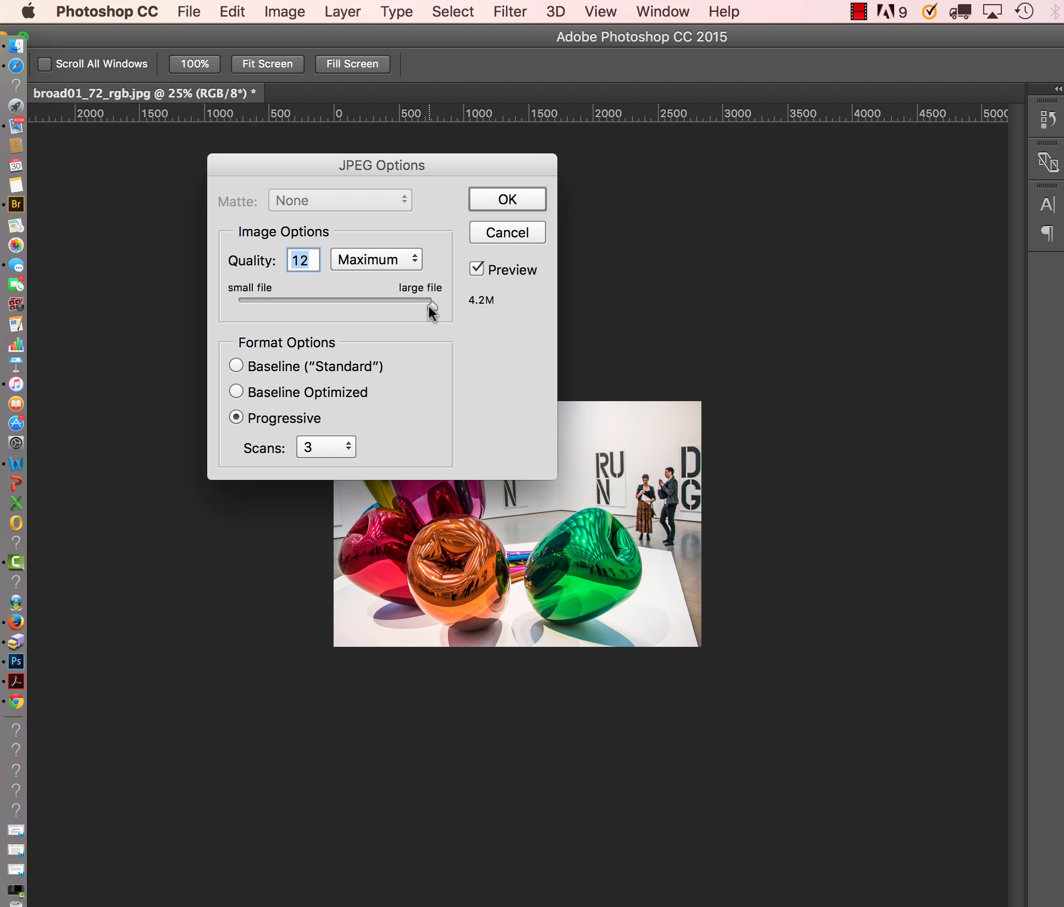
left_click_drag(428, 306, 406, 306)
left_click(498, 200)
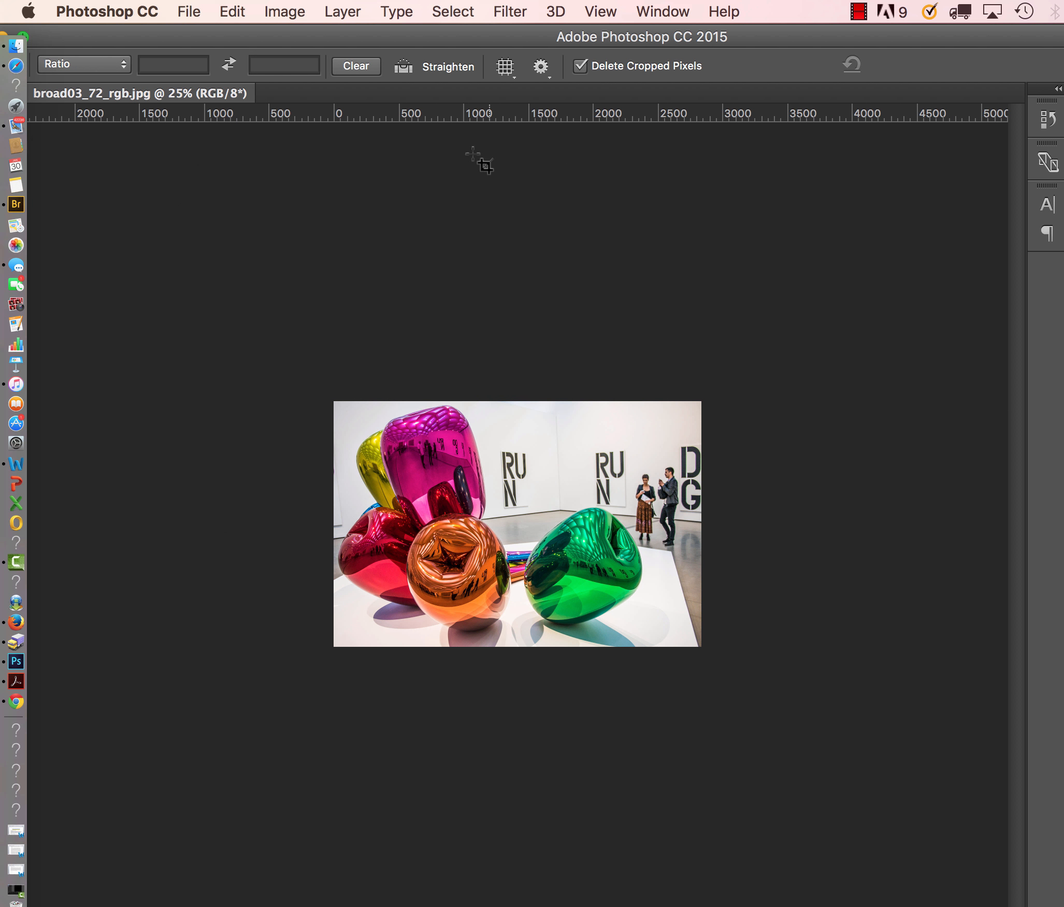
Compare the details of the three numbered broad JPEGs in the class project's post folder and return to Photoshop.
left_click_drag(416, 41, 468, 715)
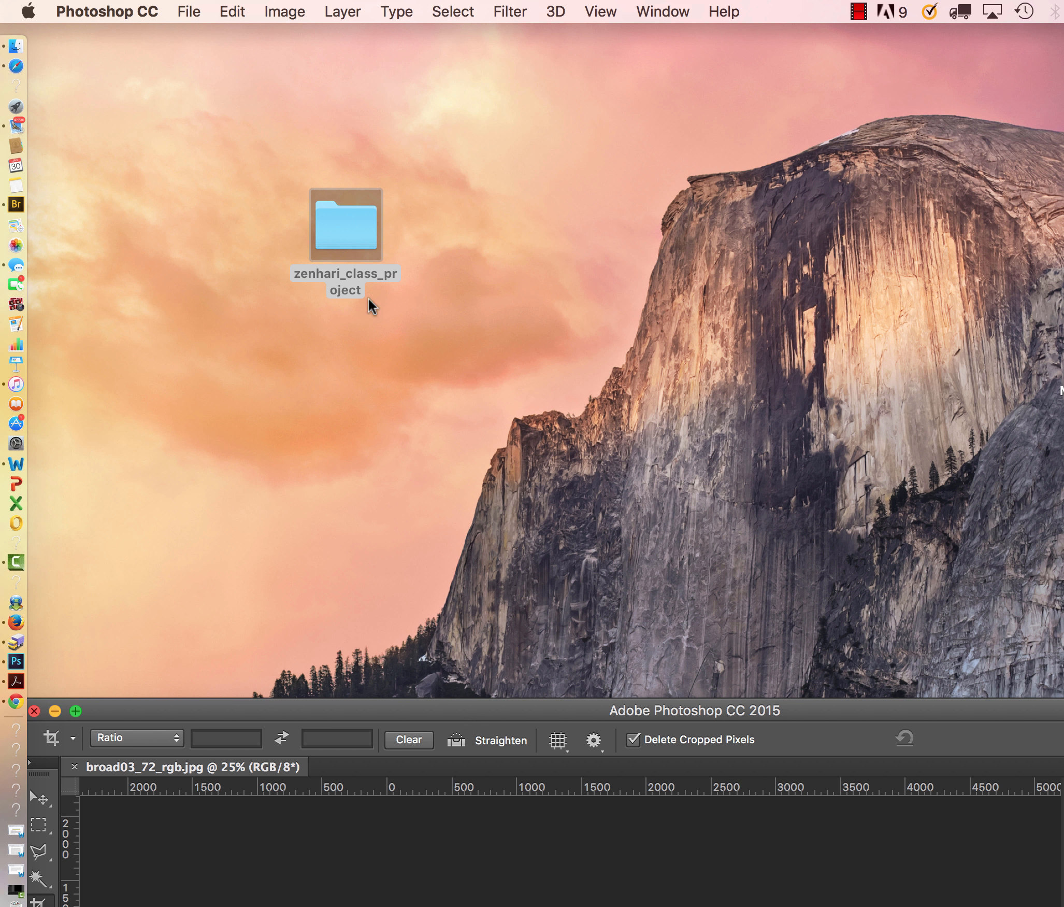
double_click(342, 217)
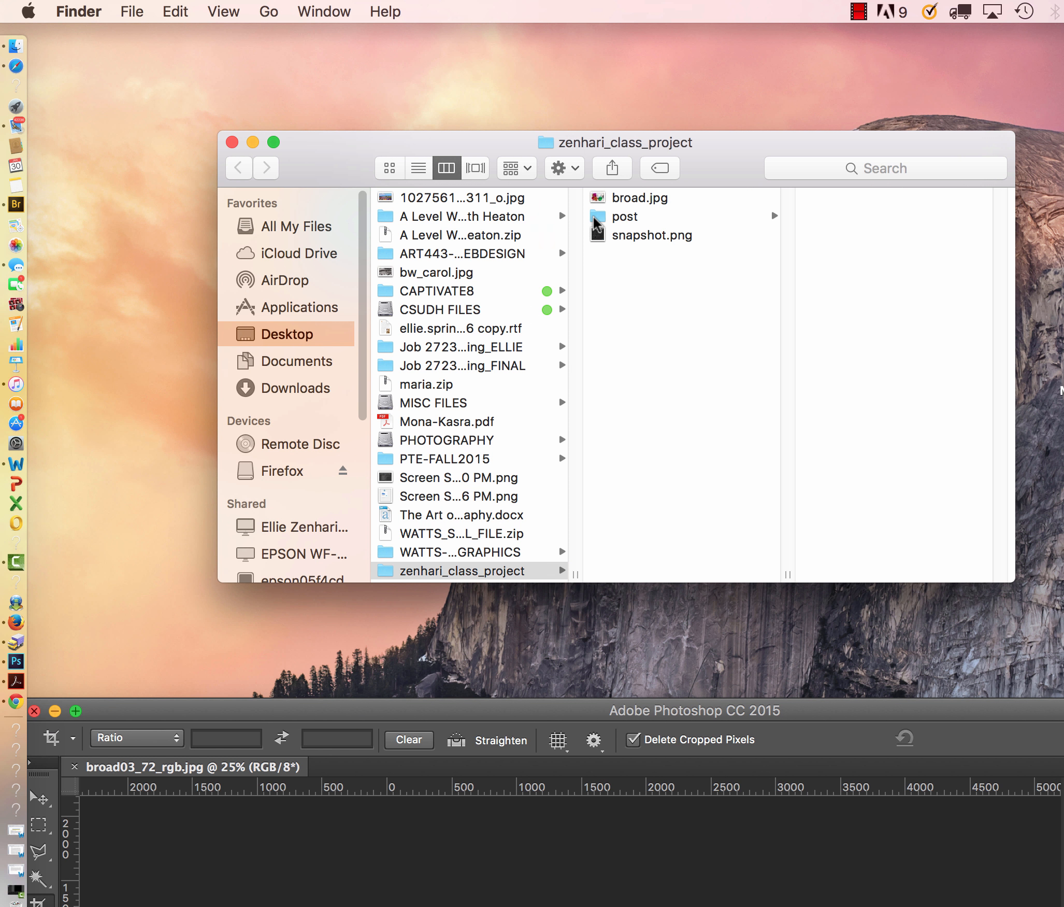
left_click(625, 217)
left_click(867, 236)
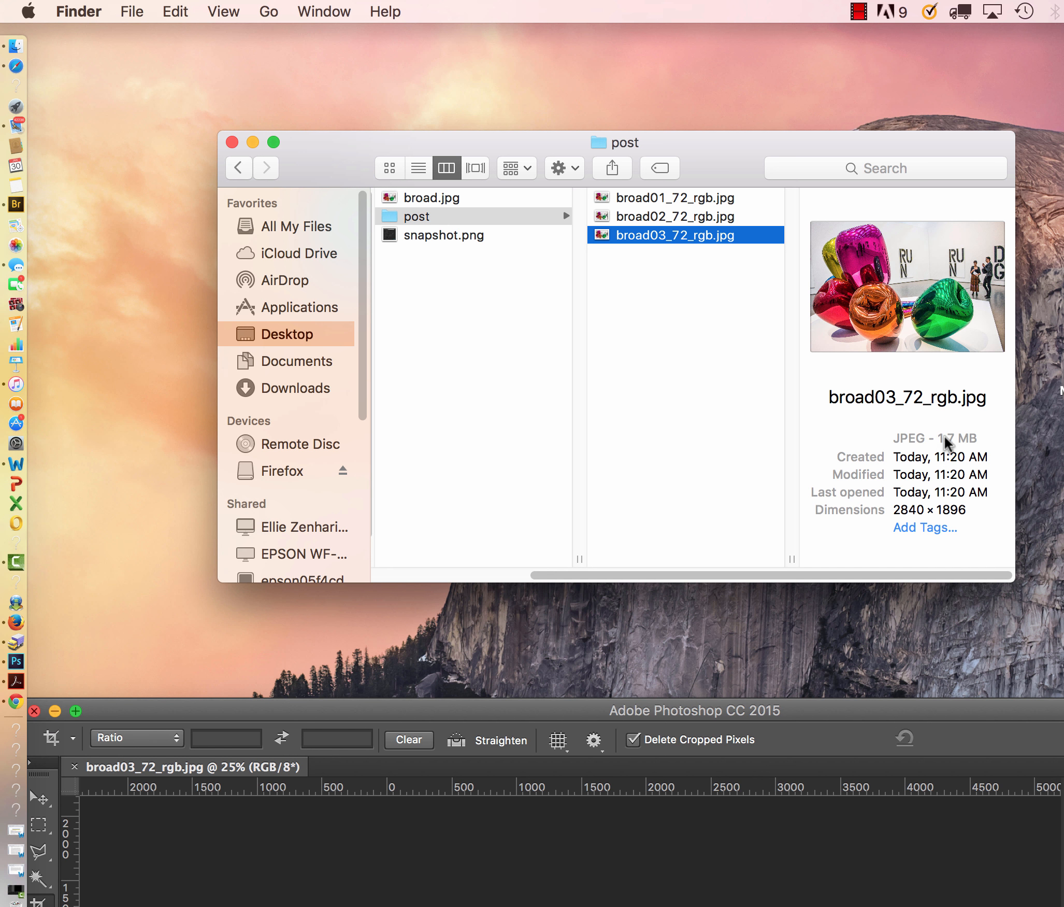
left_click(659, 198)
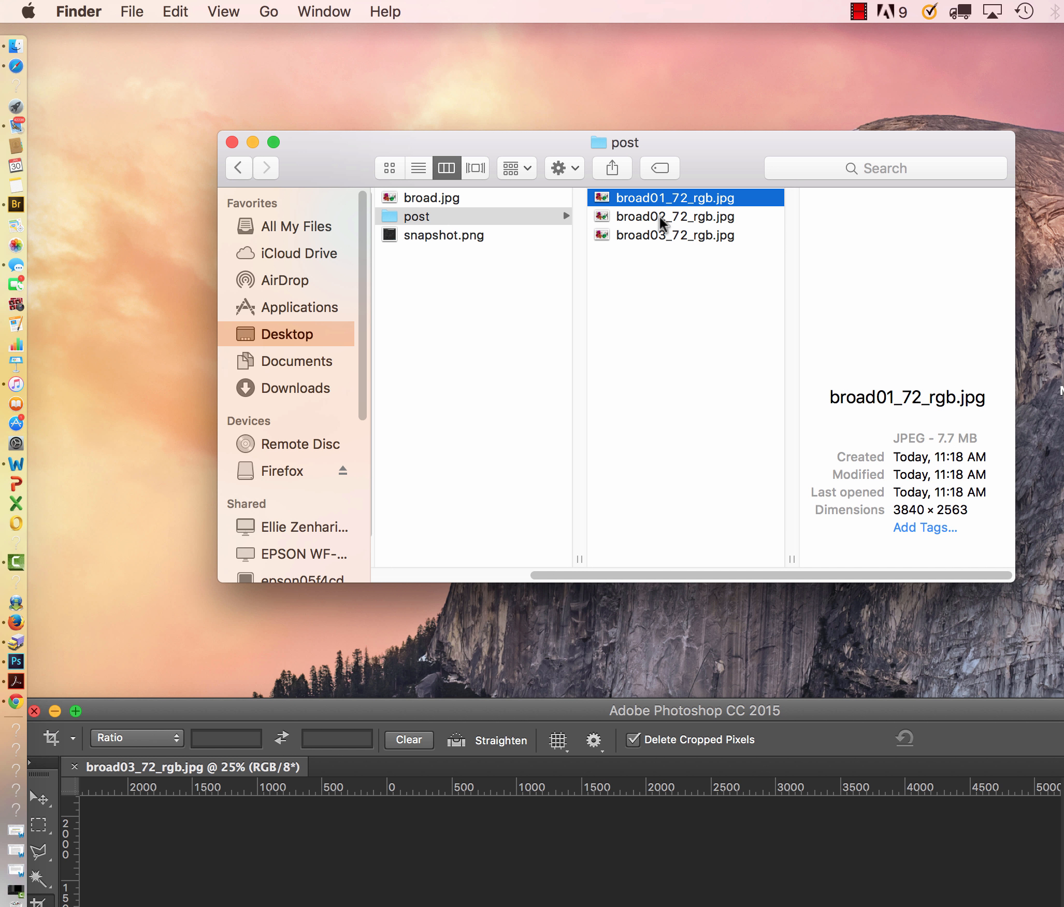
left_click(660, 216)
left_click(660, 234)
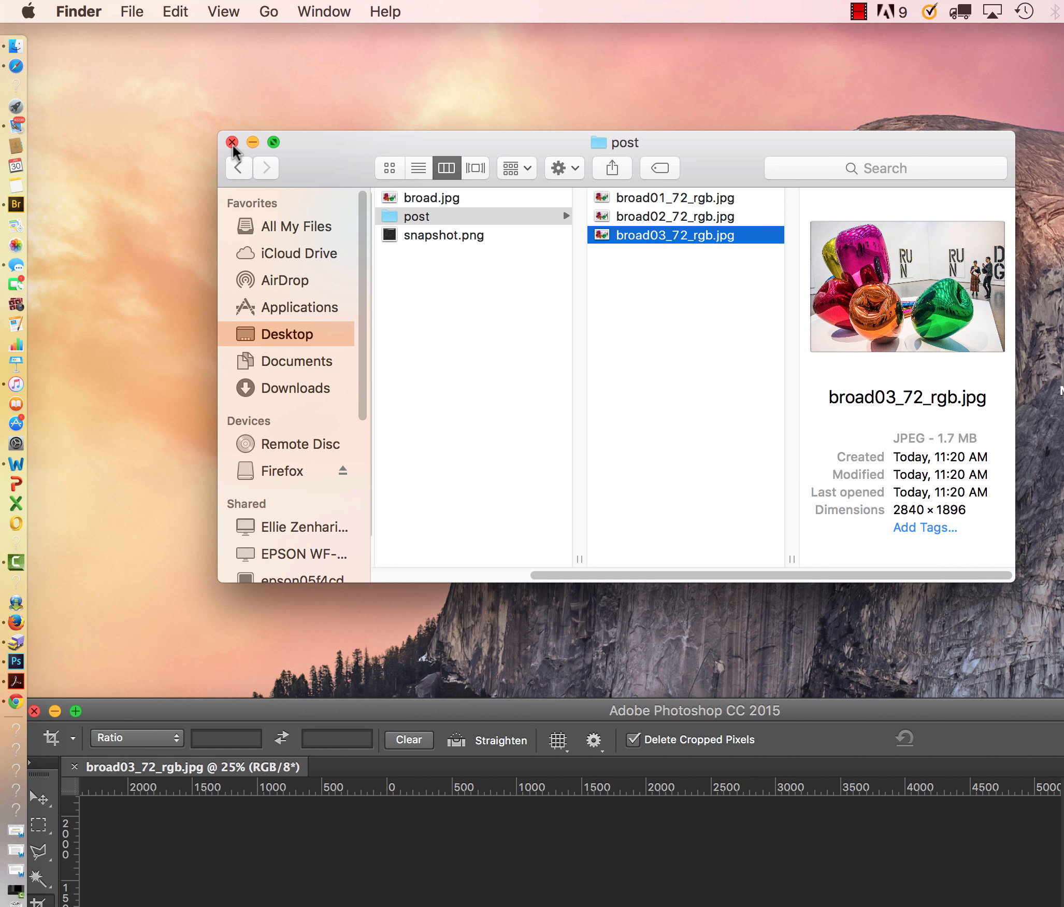
left_click(362, 709)
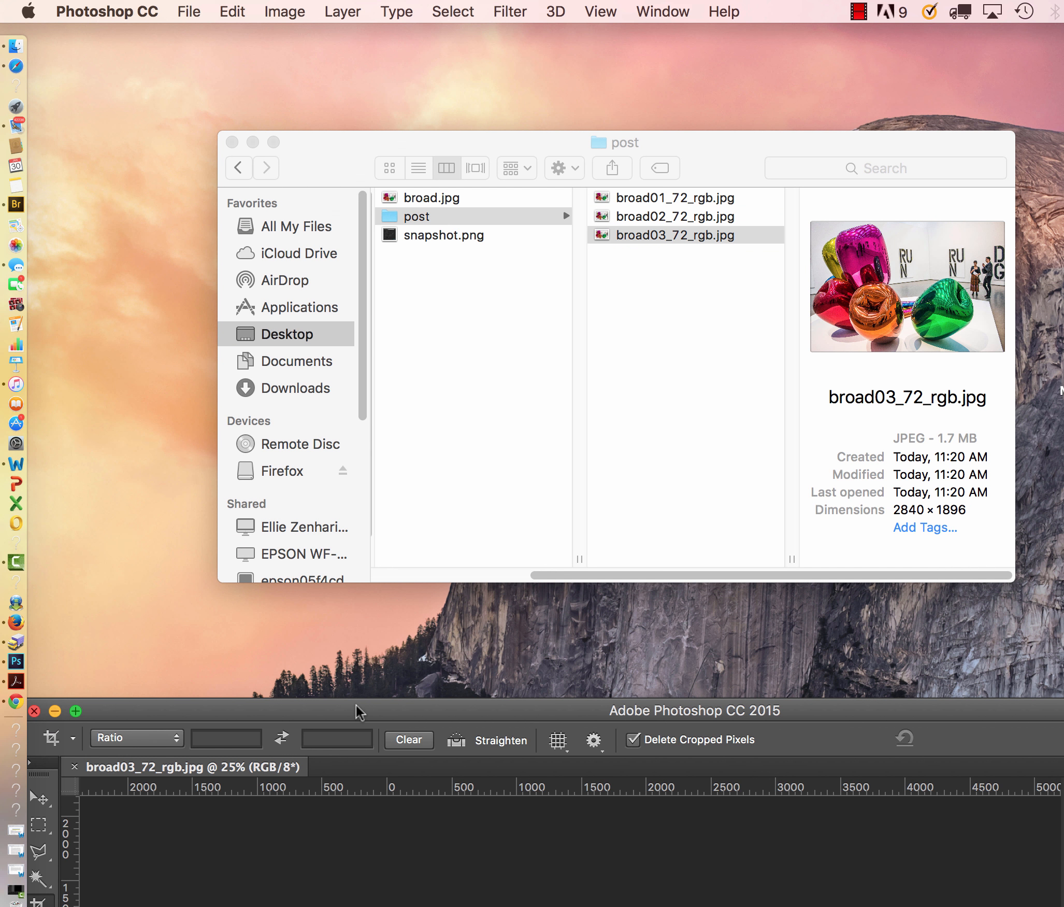
left_click_drag(356, 707, 357, 1)
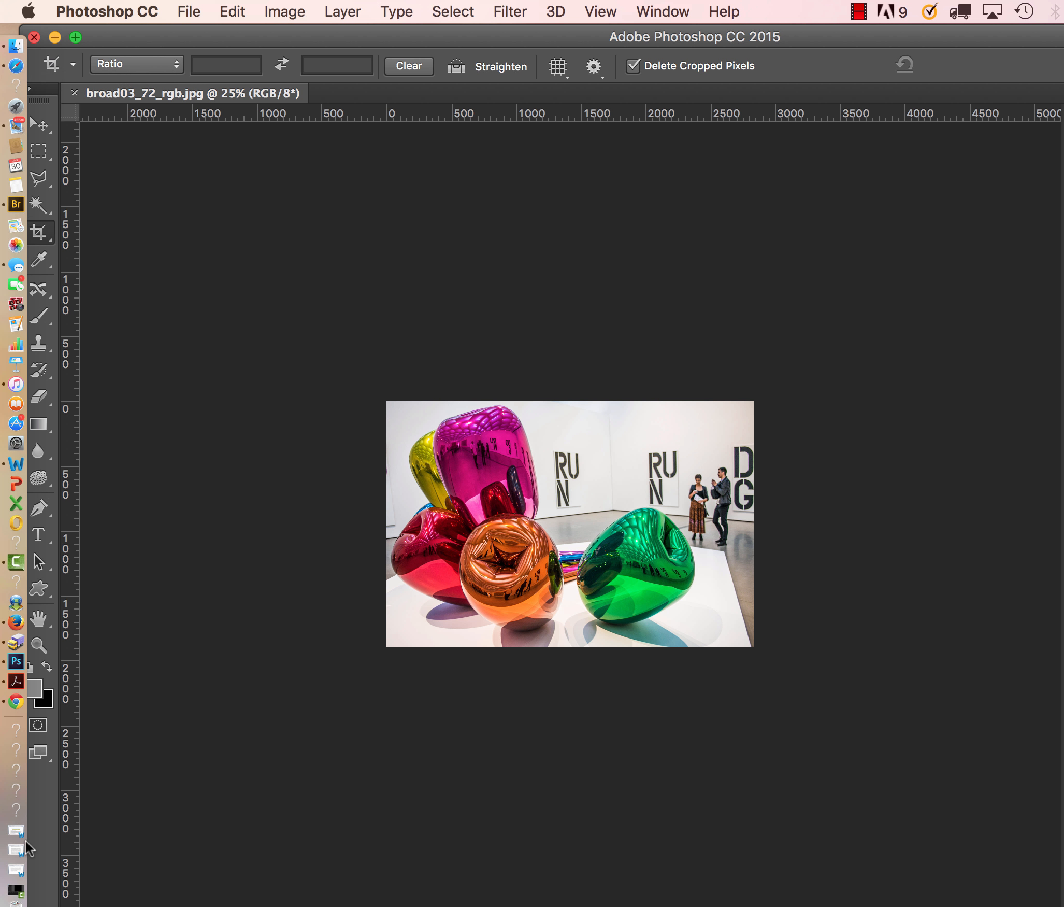
left_click(16, 561)
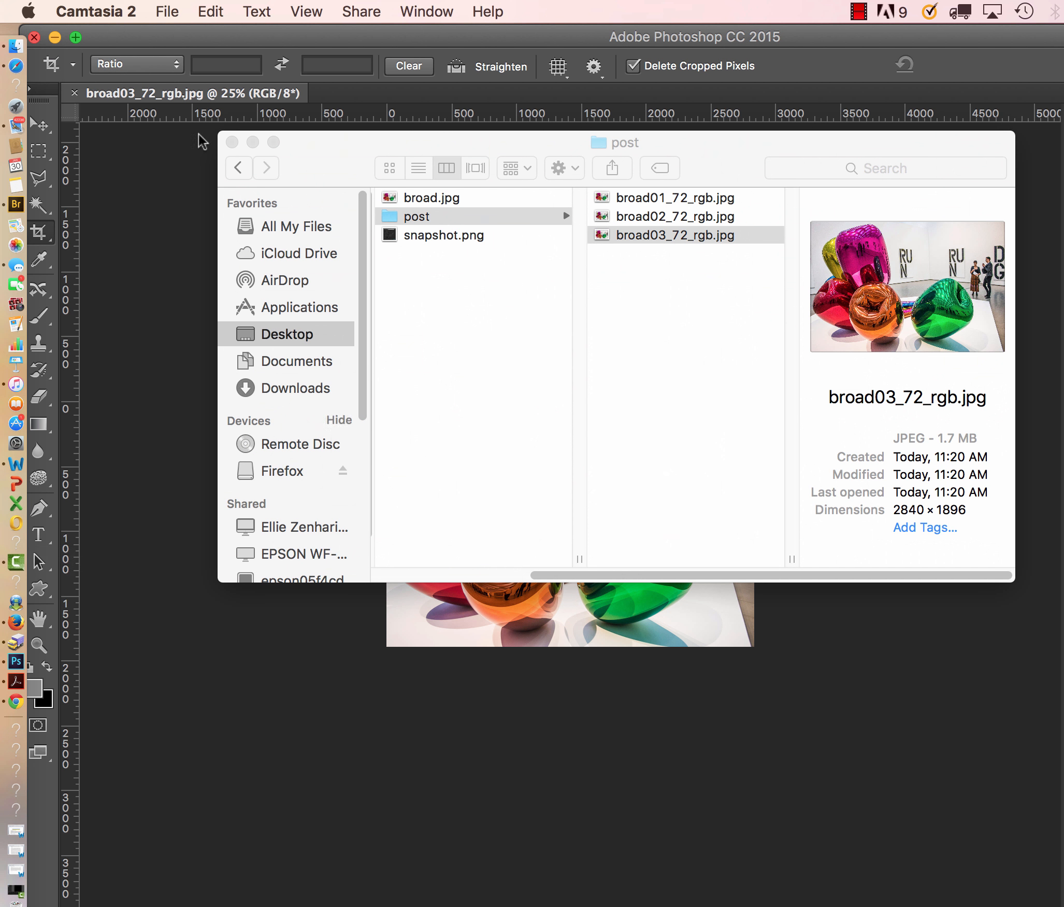